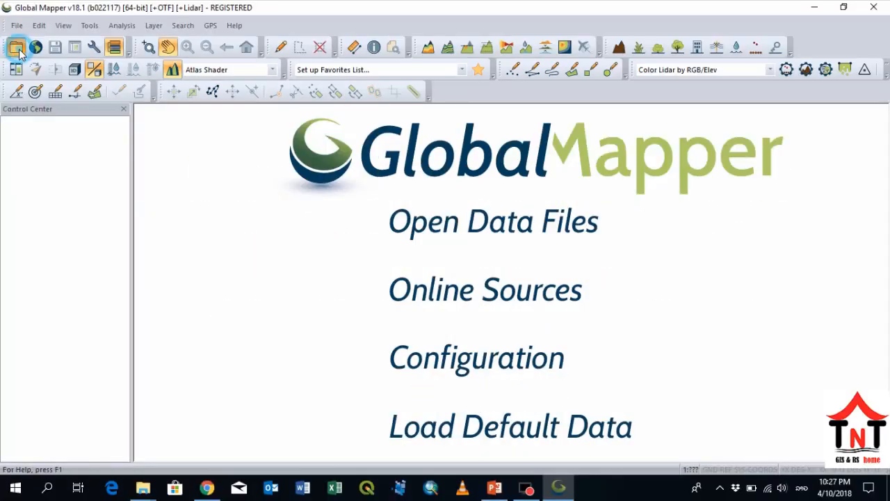
# - Start opening a data file and browse to the DEM folder inside GISData on the Elements (F:) drive
pyautogui.click(16, 46)
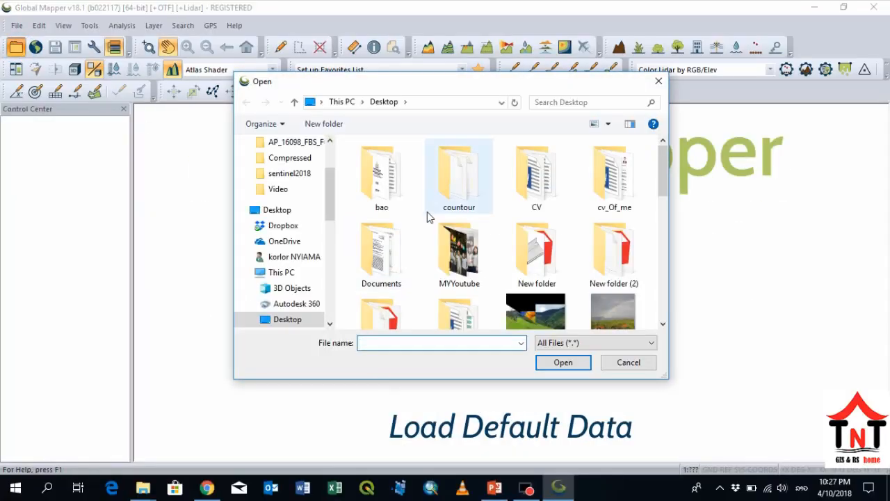
pyautogui.scroll(-1, 325, 273)
pyautogui.scroll(-3, 325, 273)
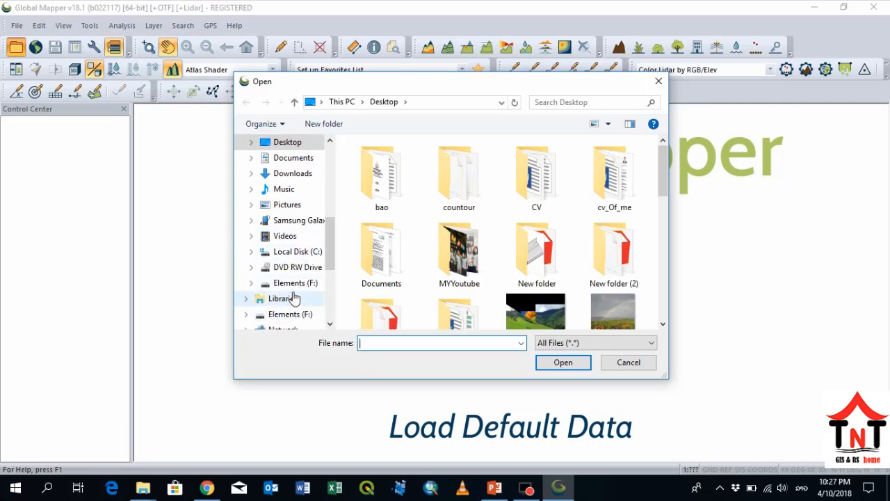
pyautogui.click(295, 282)
pyautogui.click(292, 283)
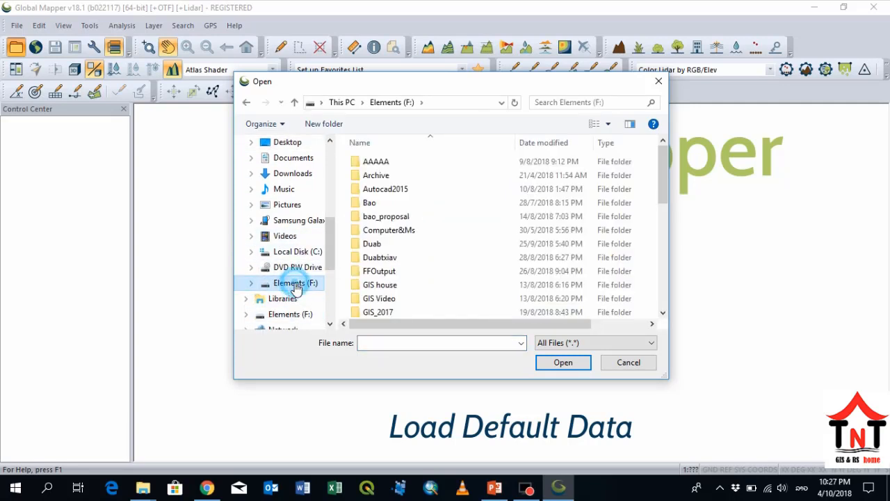
pyautogui.scroll(-3, 417, 252)
pyautogui.doubleClick(392, 243)
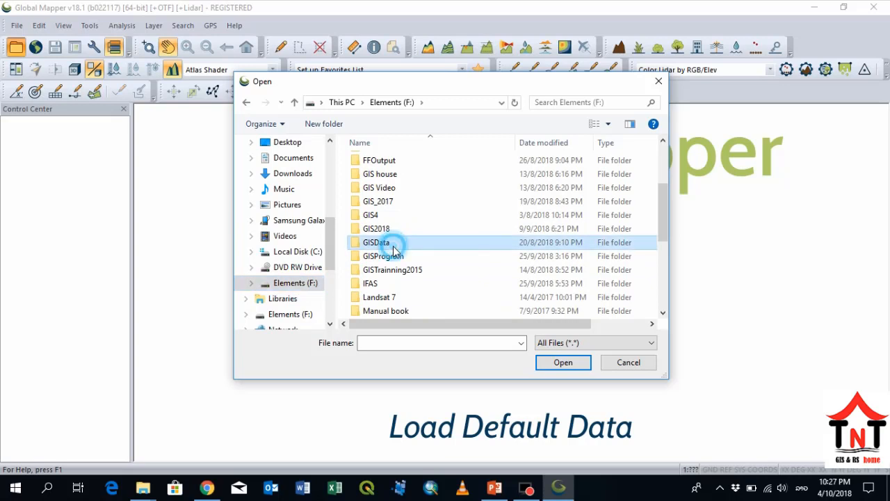
pyautogui.doubleClick(372, 229)
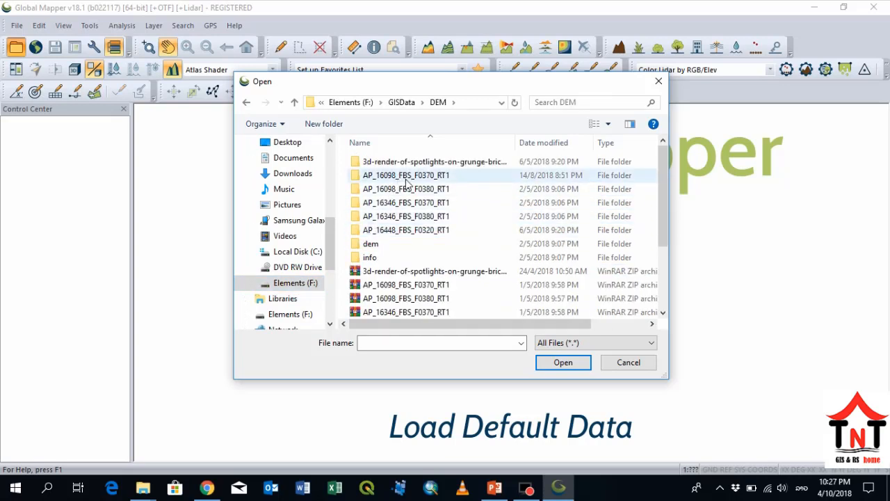
# - Load the AP_16098_FBS_F0370_RT1.dem TIF file from the AP_16098_FBS_F0370_RT1 folder
pyautogui.click(407, 182)
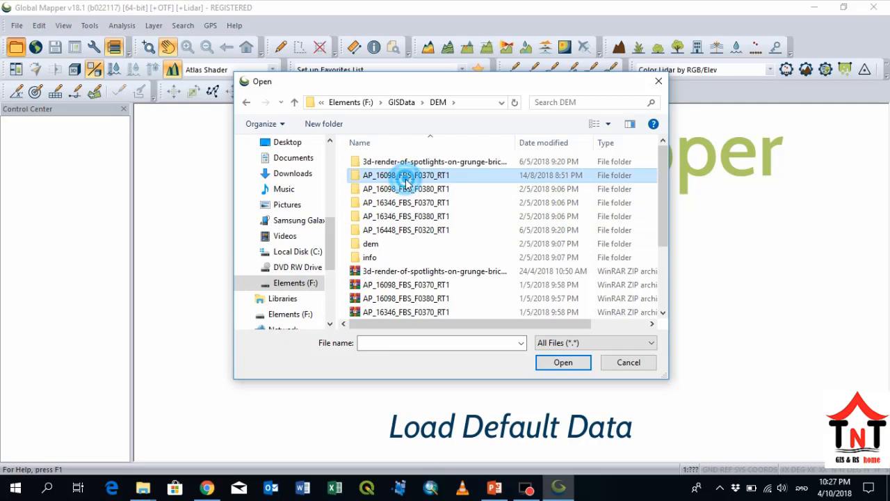
pyautogui.doubleClick(407, 182)
pyautogui.click(407, 162)
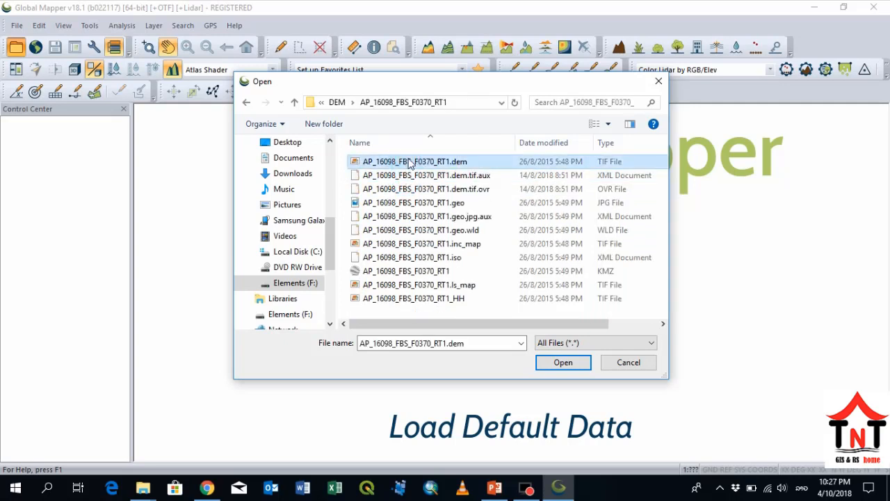
pyautogui.click(559, 363)
pyautogui.click(417, 282)
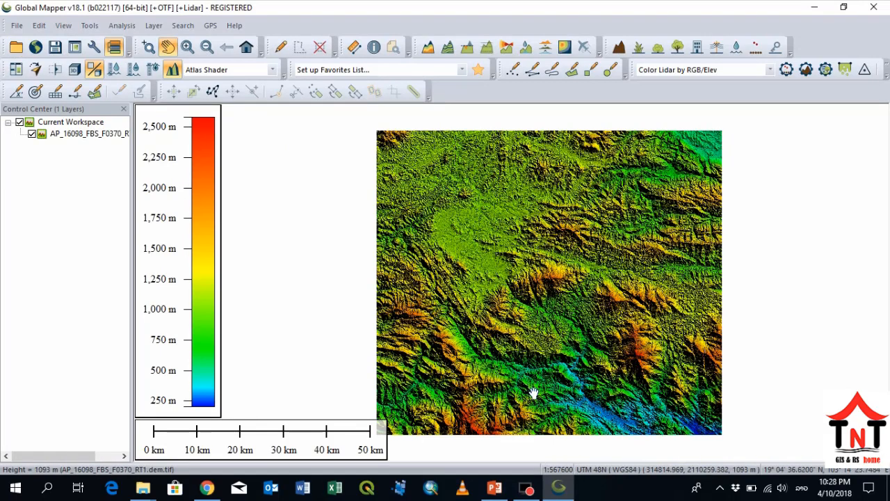
pyautogui.scroll(3, 533, 393)
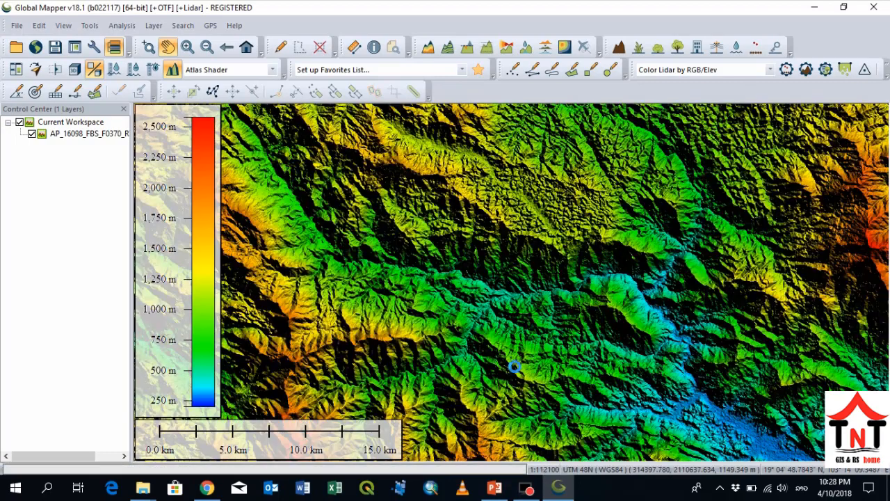
pyautogui.scroll(1, 604, 302)
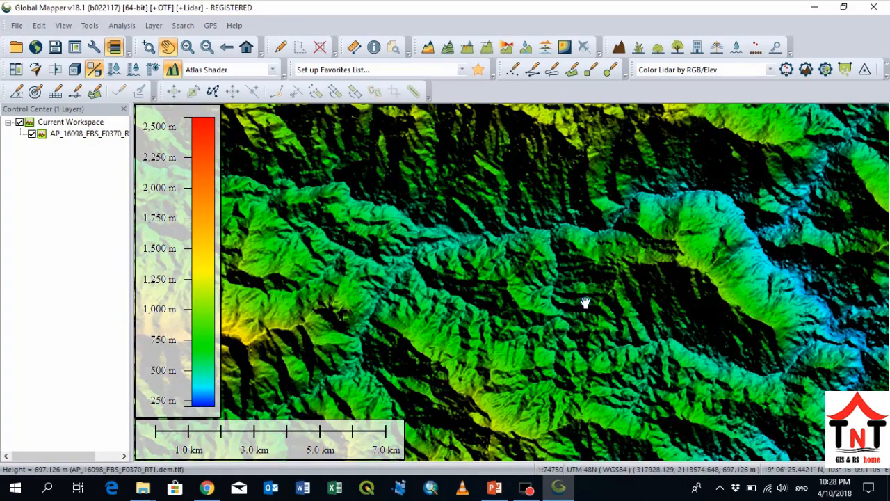
pyautogui.moveTo(656, 272); pyautogui.dragTo(459, 313)
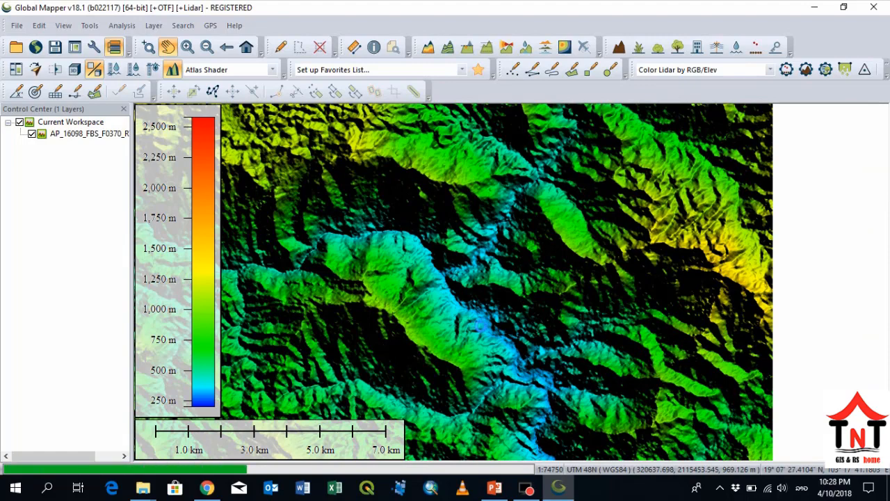
pyautogui.moveTo(507, 322); pyautogui.dragTo(540, 229)
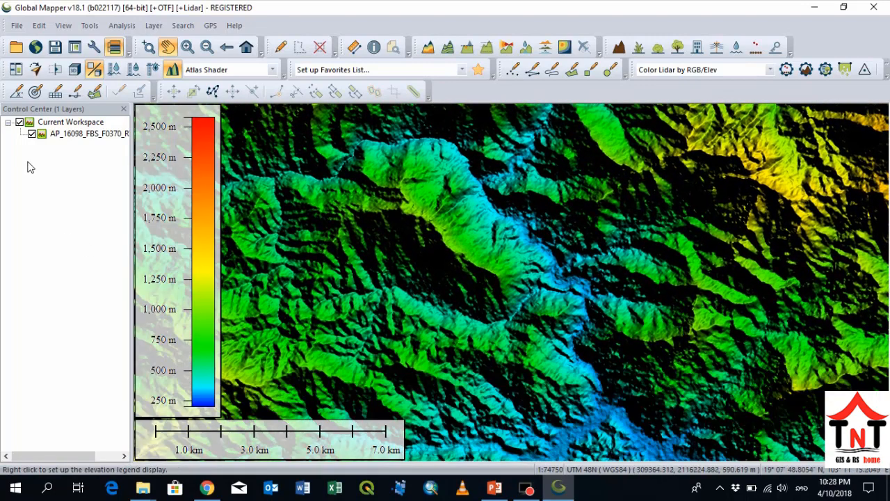
# - Examine the DEM layer's metadata for its pixel width and pixel height
pyautogui.rightClick(74, 135)
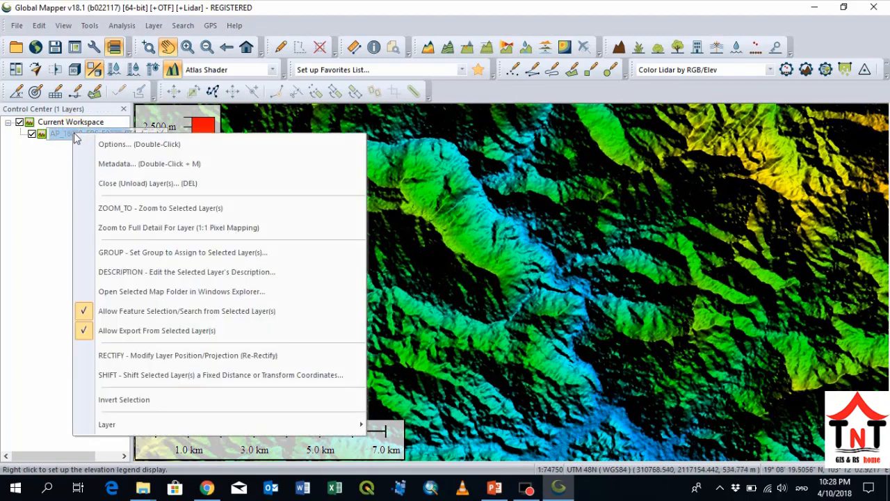
pyautogui.click(130, 170)
pyautogui.scroll(-3, 429, 220)
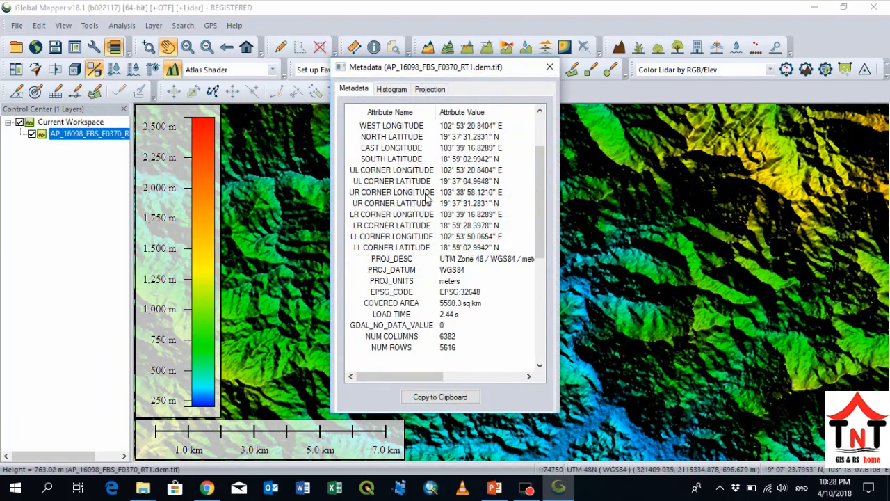
pyautogui.scroll(-3, 430, 220)
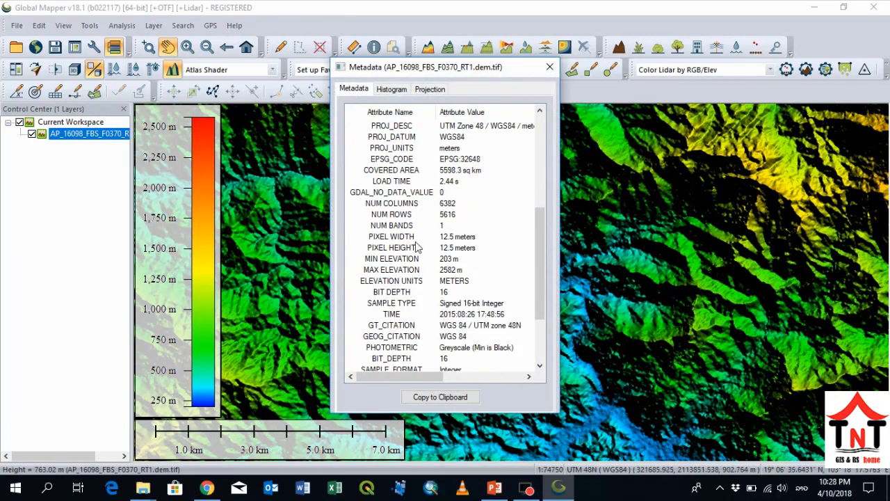
pyautogui.click(365, 239)
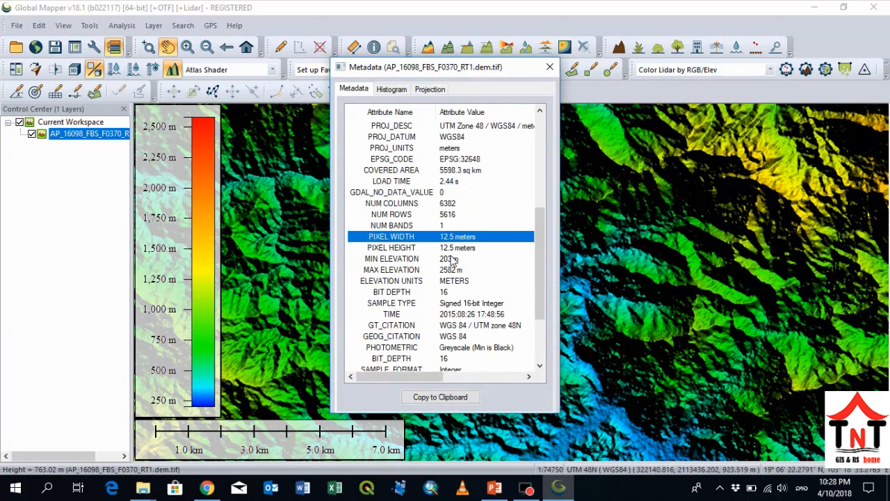
pyautogui.click(453, 248)
pyautogui.click(448, 237)
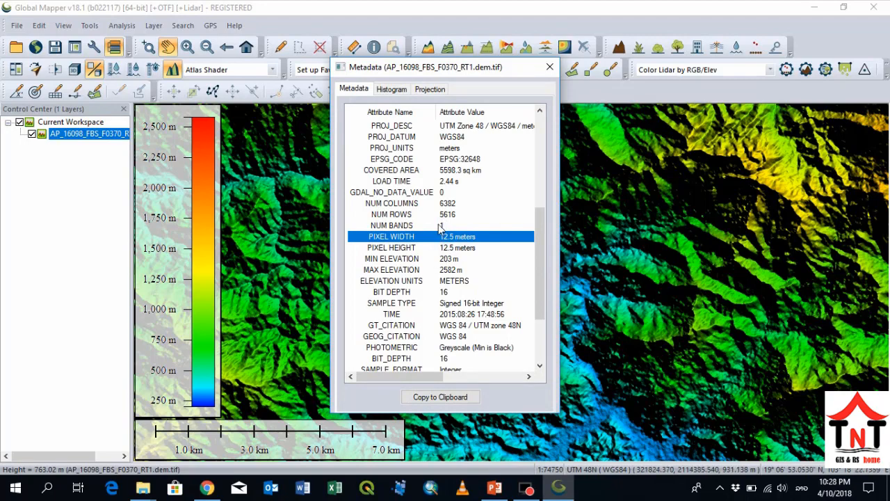
pyautogui.click(549, 67)
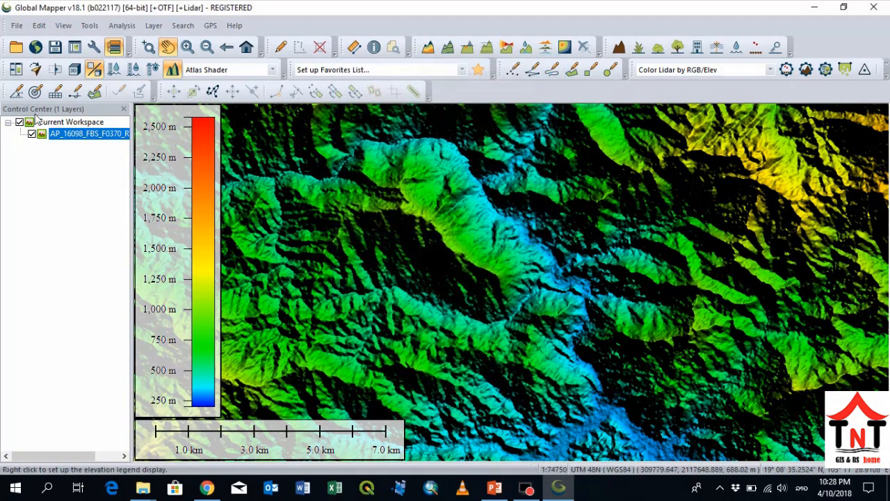
# - Generate contours from the terrain grid at a 100 m interval, with multipliers of 5 for minor and 10 for major contours
pyautogui.click(121, 25)
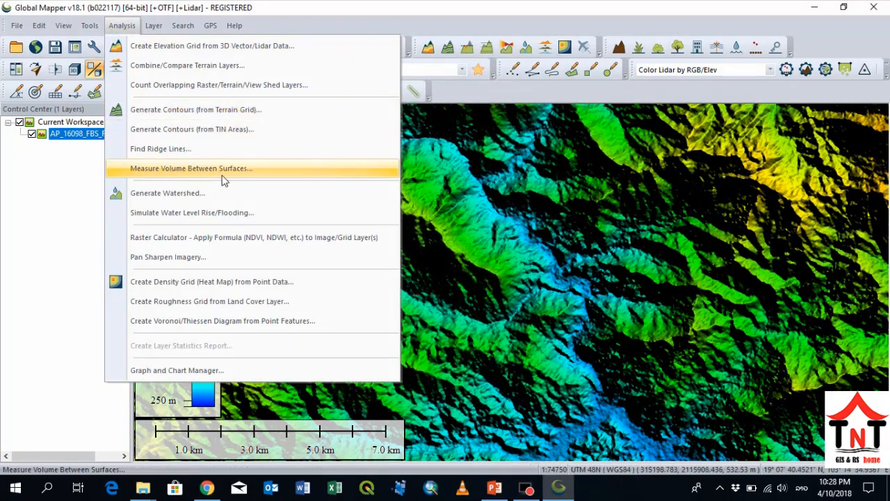
pyautogui.click(174, 115)
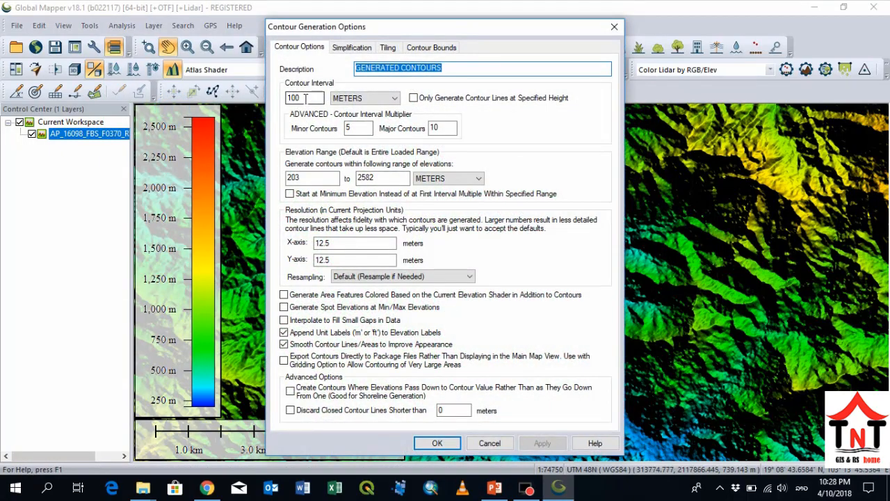
pyautogui.moveTo(304, 98); pyautogui.dragTo(290, 98)
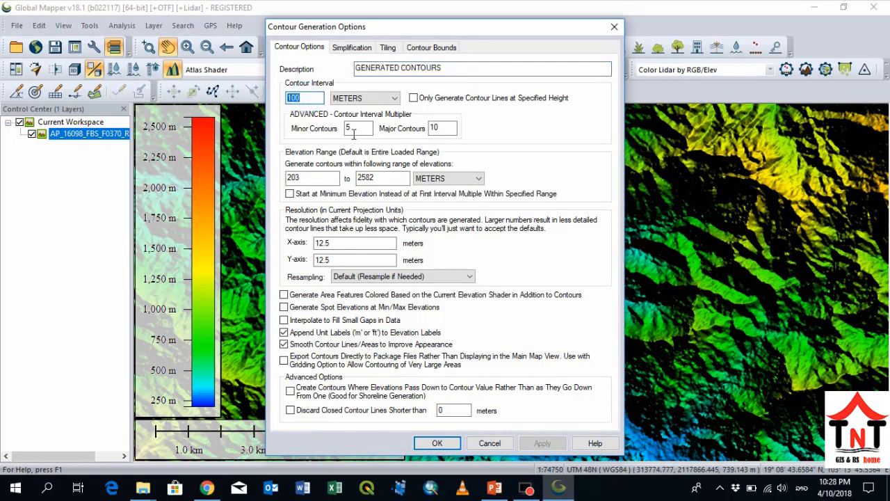
pyautogui.moveTo(354, 127); pyautogui.dragTo(341, 134)
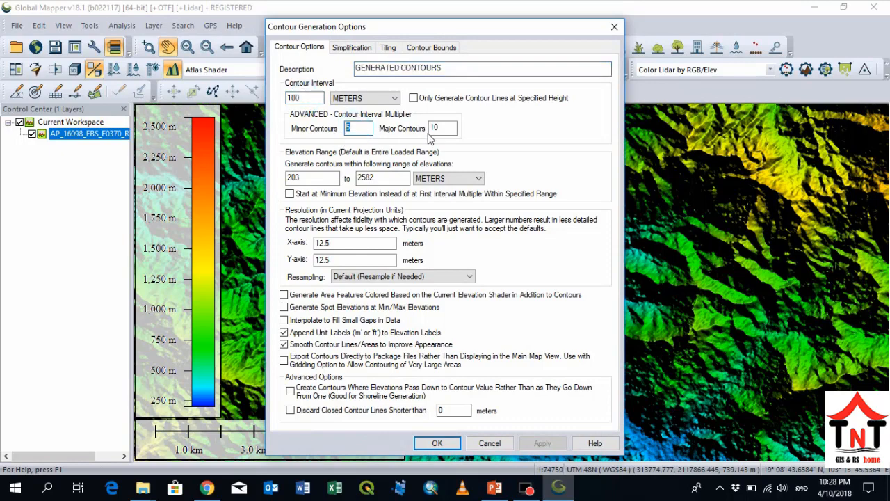
pyautogui.moveTo(443, 128); pyautogui.dragTo(429, 129)
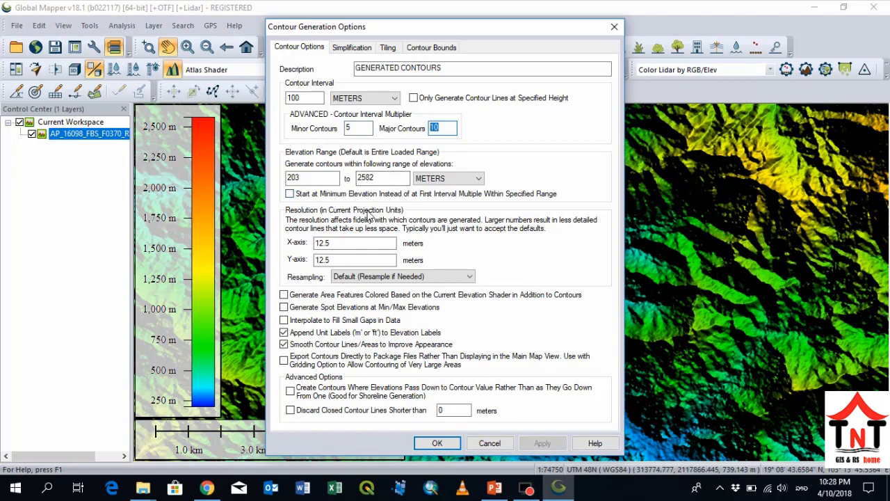
pyautogui.click(436, 443)
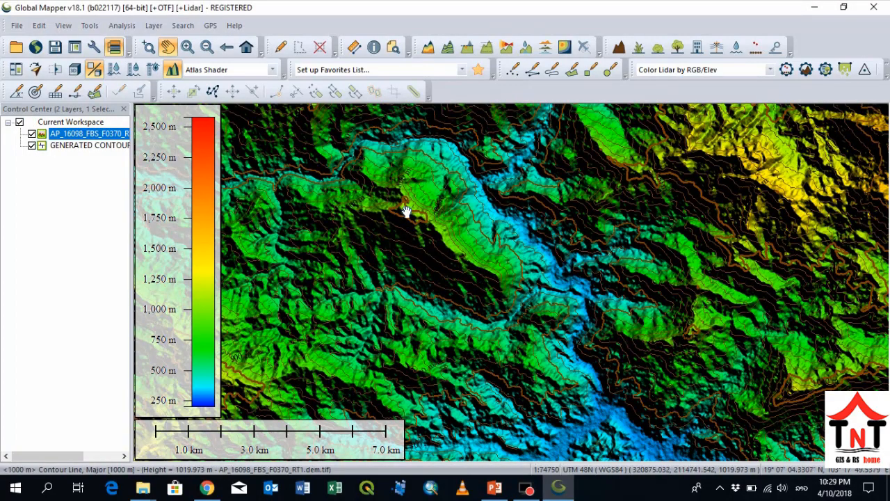
# - Hide the DEM layer and examine the generated contour lines and their elevation labels across the map
pyautogui.click(32, 133)
pyautogui.scroll(3, 426, 223)
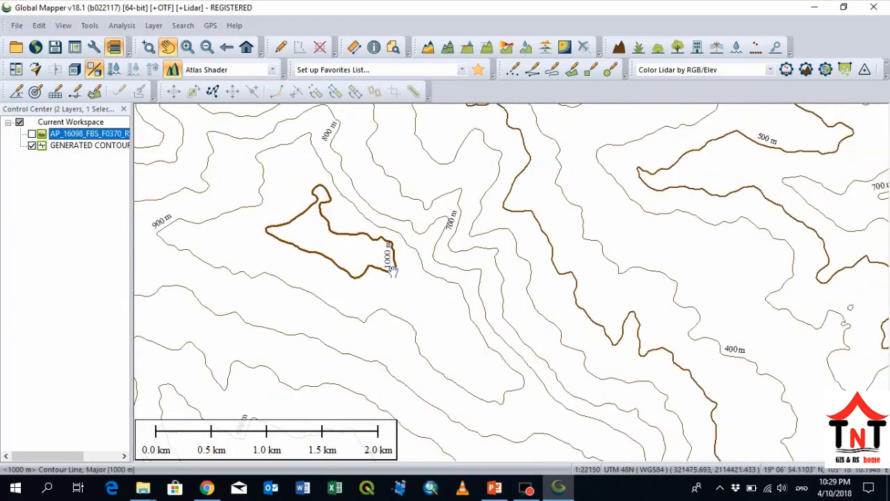
pyautogui.scroll(-2, 468, 281)
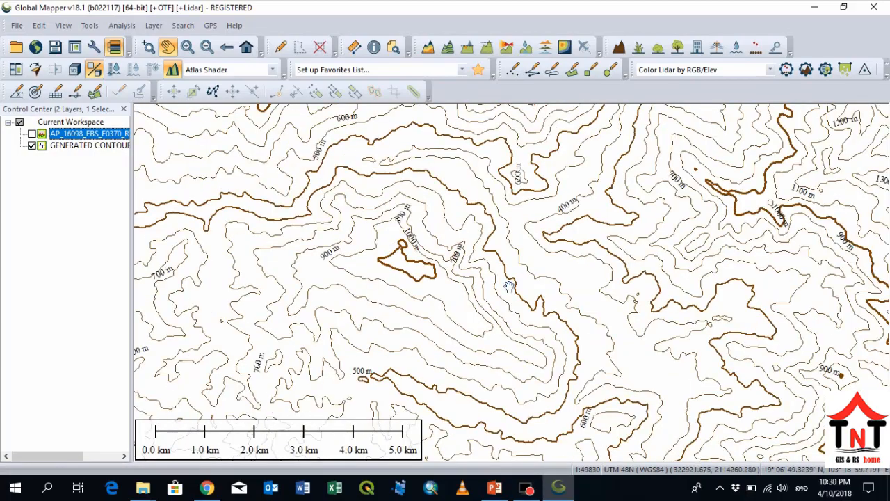
pyautogui.moveTo(469, 336); pyautogui.dragTo(513, 244)
pyautogui.moveTo(367, 326); pyautogui.dragTo(496, 241)
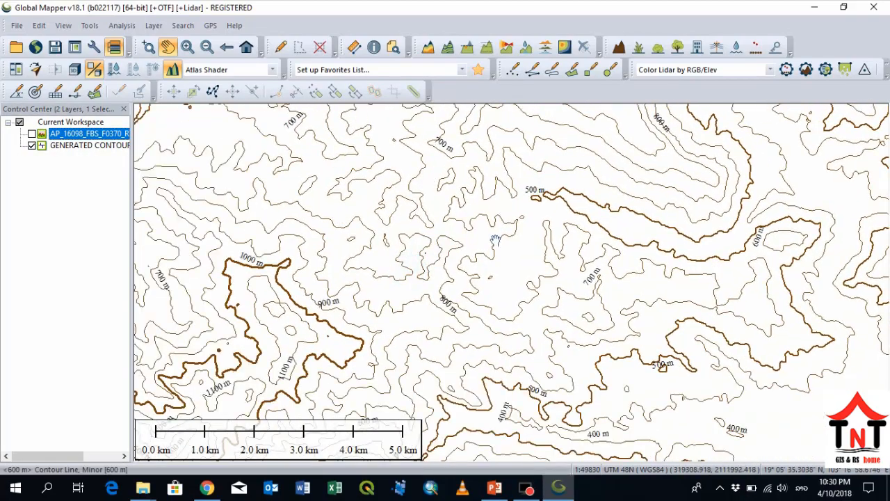
pyautogui.moveTo(361, 355); pyautogui.dragTo(424, 258)
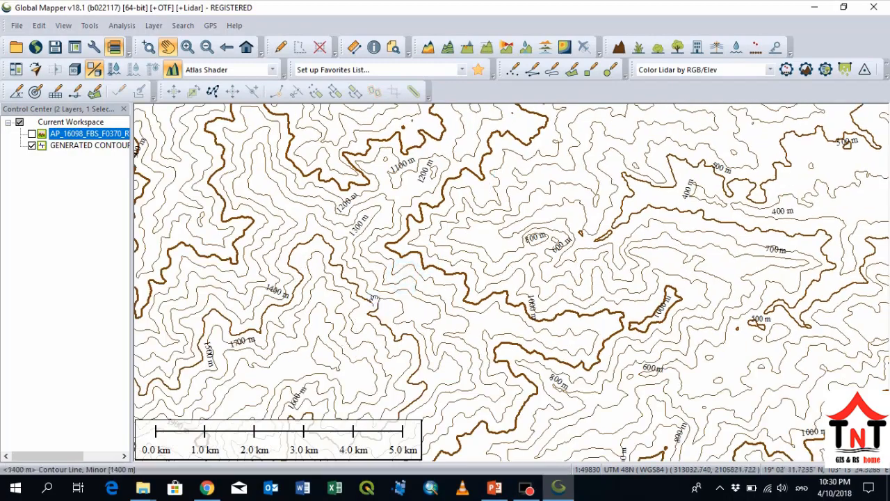
pyautogui.moveTo(324, 331); pyautogui.dragTo(503, 229)
pyautogui.moveTo(437, 270); pyautogui.dragTo(649, 201)
pyautogui.moveTo(313, 252); pyautogui.dragTo(478, 342)
pyautogui.moveTo(312, 190); pyautogui.dragTo(370, 283)
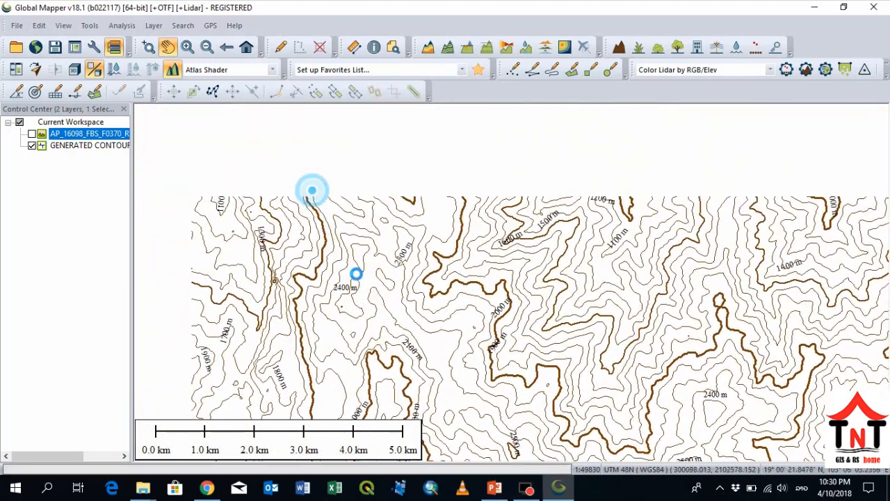
# - Select the generated contours layer and start a vector export in Shapefile format
pyautogui.click(74, 148)
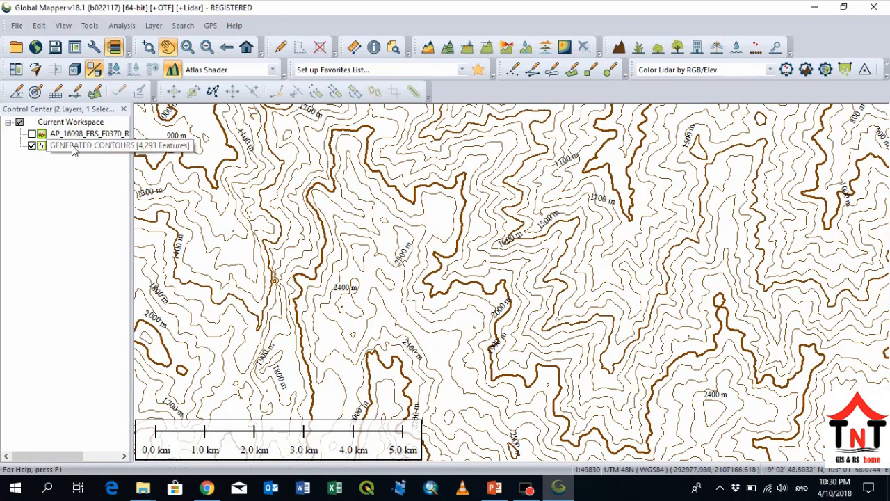
pyautogui.click(17, 25)
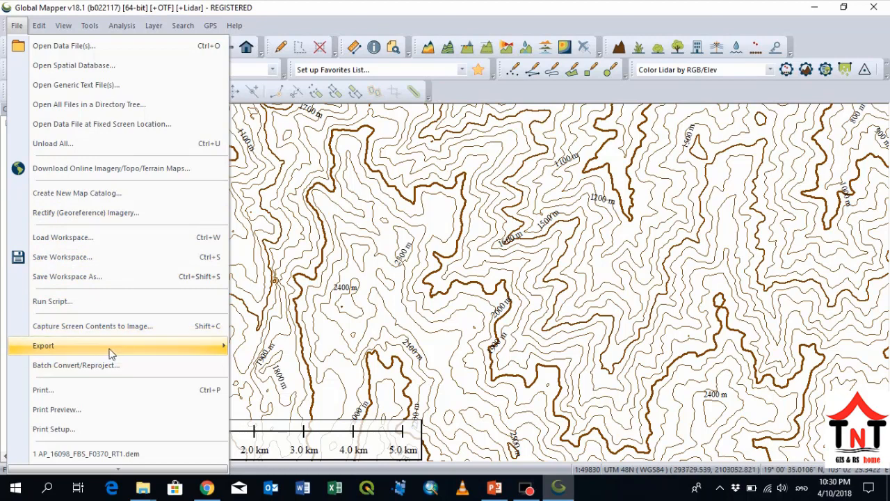
pyautogui.moveTo(111, 351)
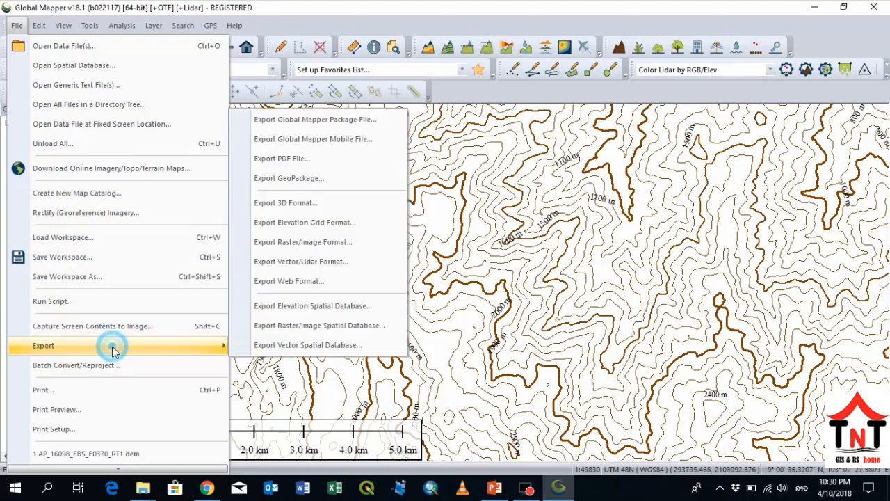
pyautogui.click(309, 262)
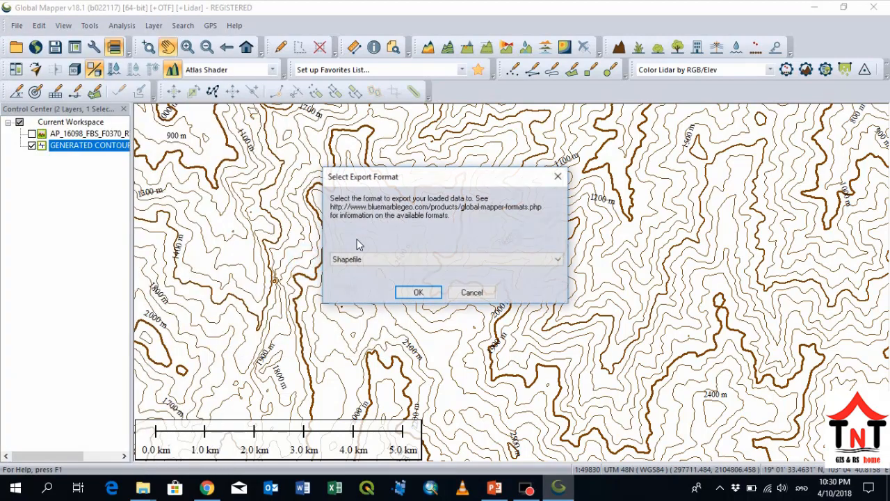
pyautogui.click(374, 261)
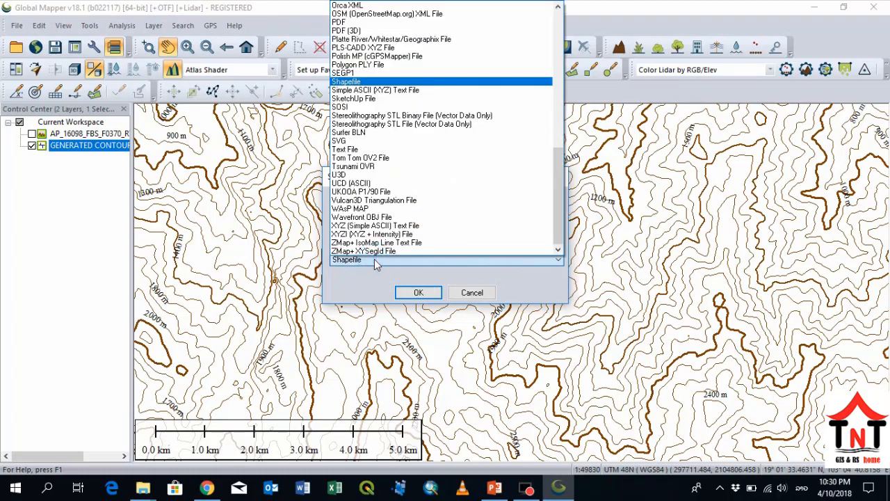
pyautogui.click(347, 81)
pyautogui.click(418, 292)
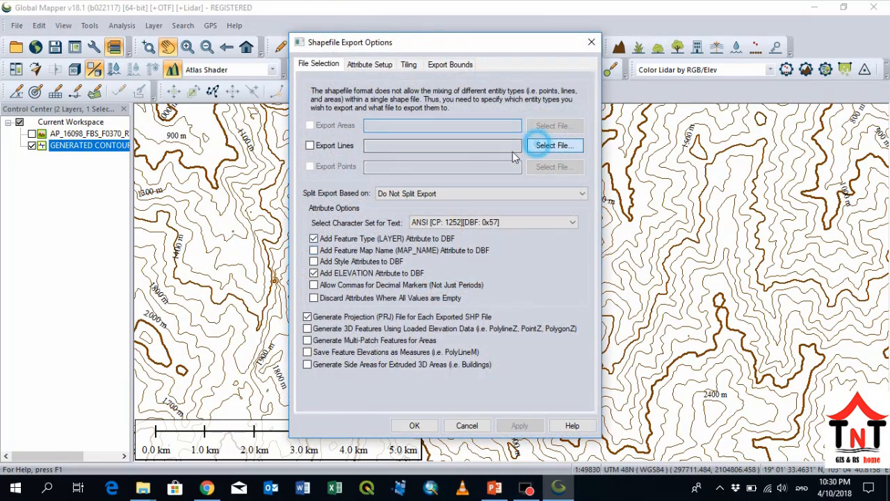
# - Choose the countour folder on the desktop as the destination for the exported contour lines
pyautogui.click(554, 146)
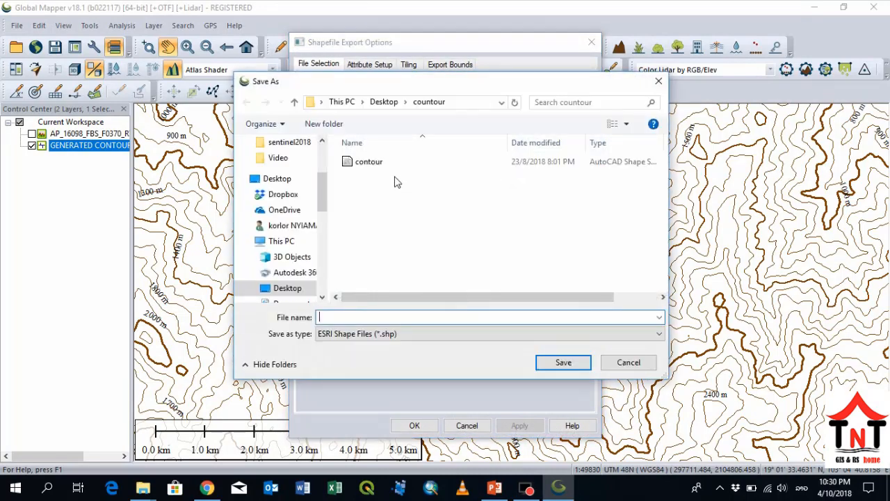
pyautogui.click(387, 102)
pyautogui.scroll(-1, 436, 228)
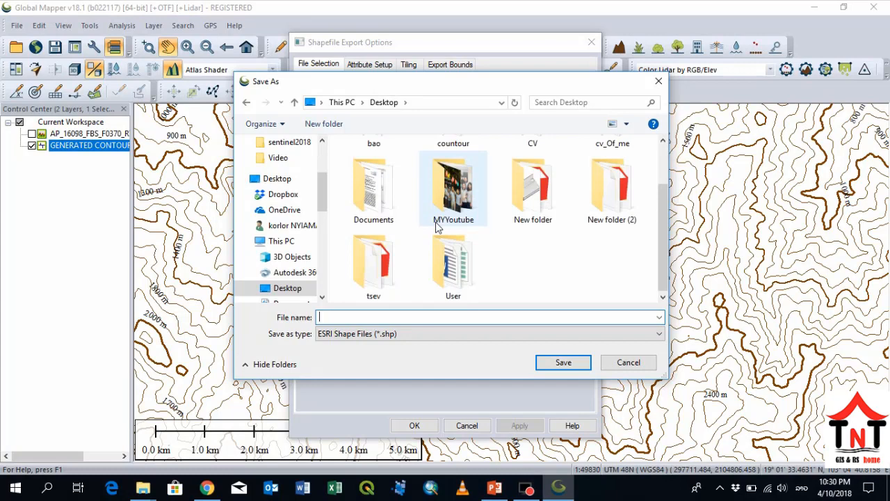
pyautogui.scroll(1, 540, 232)
pyautogui.click(450, 186)
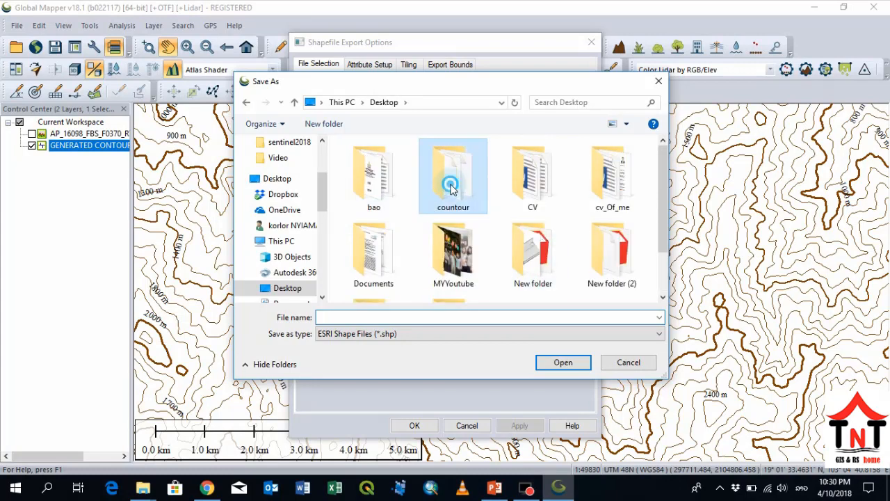
pyautogui.doubleClick(451, 186)
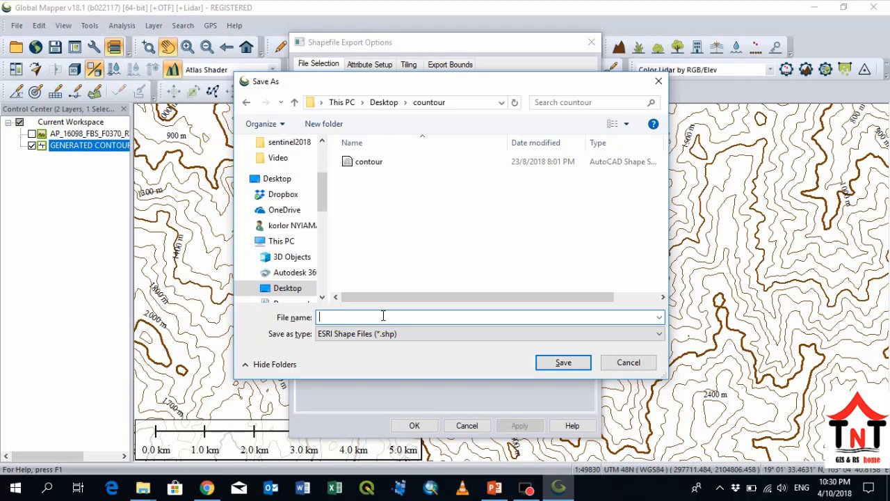
# - Try to save the contour line export under the file name Contour1
pyautogui.write('Contour')
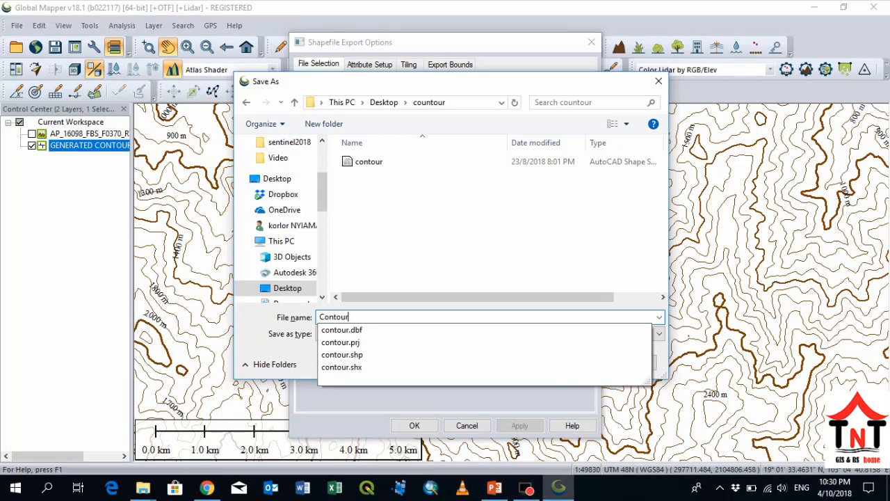
pyautogui.write('q')
pyautogui.press('BackSpace')
pyautogui.write('1')
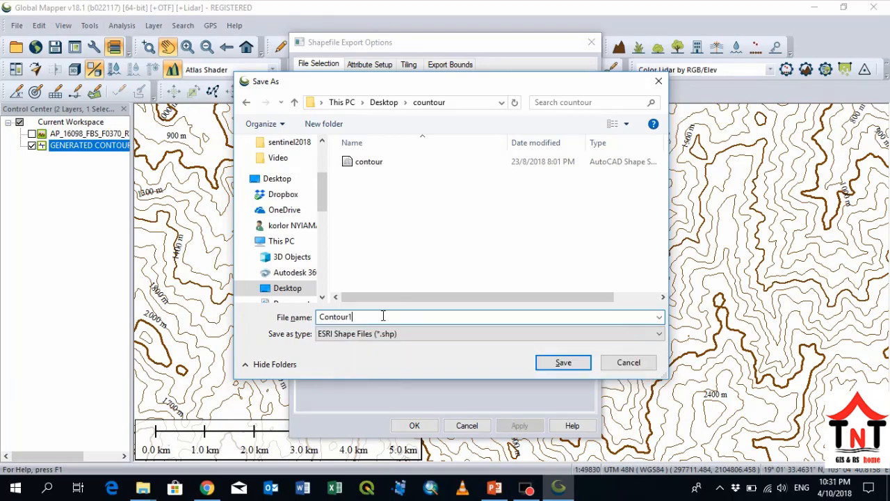
pyautogui.click(545, 368)
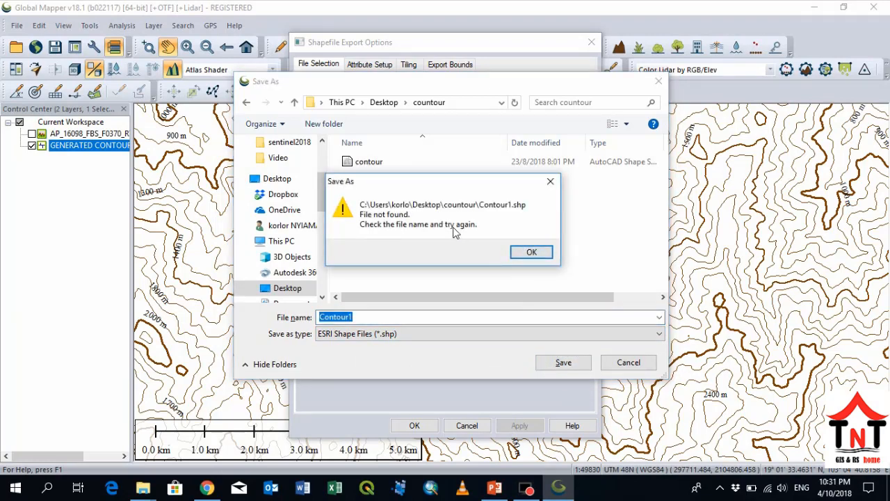
pyautogui.click(548, 185)
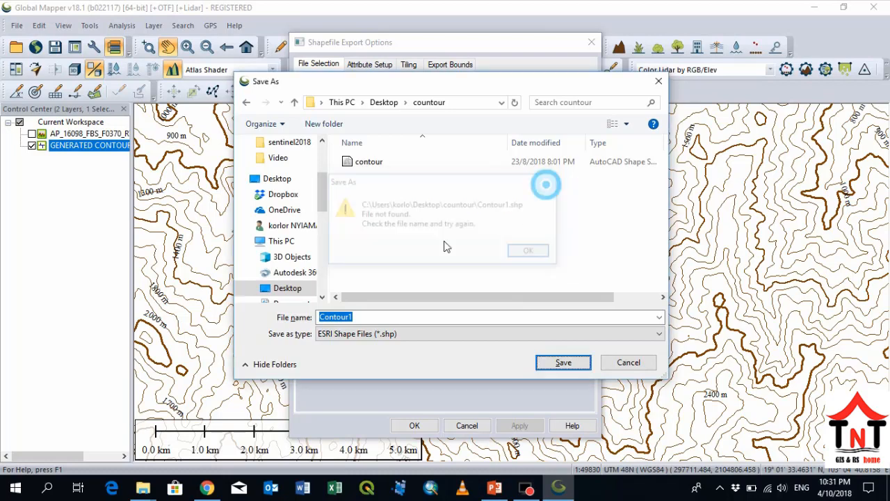
# - Save the line export as Contour in place of the existing shapefile and run the export
pyautogui.click(361, 318)
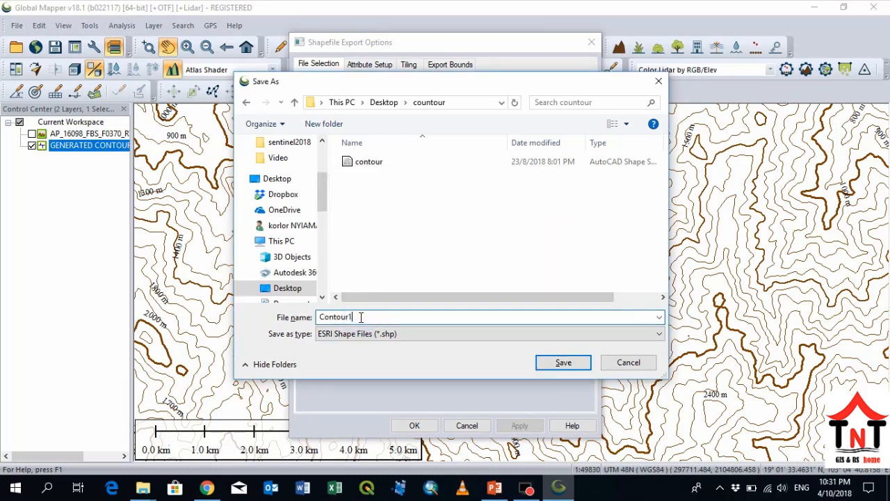
pyautogui.press('BackSpace')
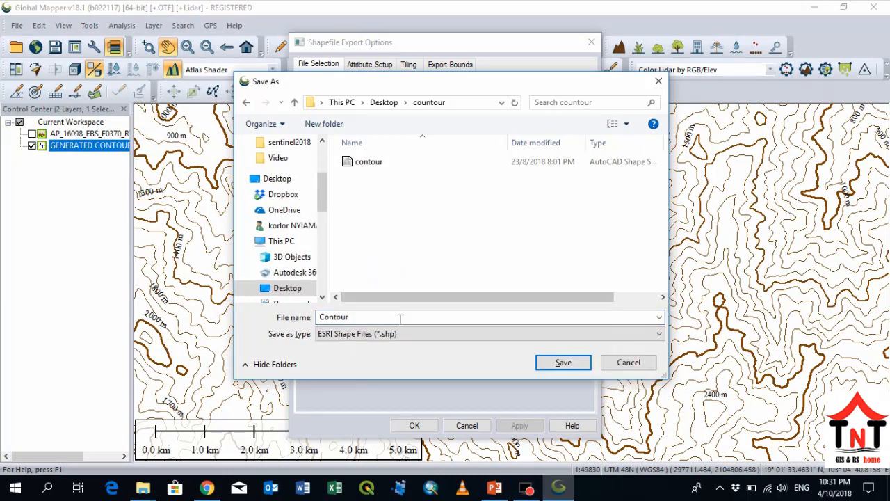
pyautogui.click(550, 362)
pyautogui.click(483, 249)
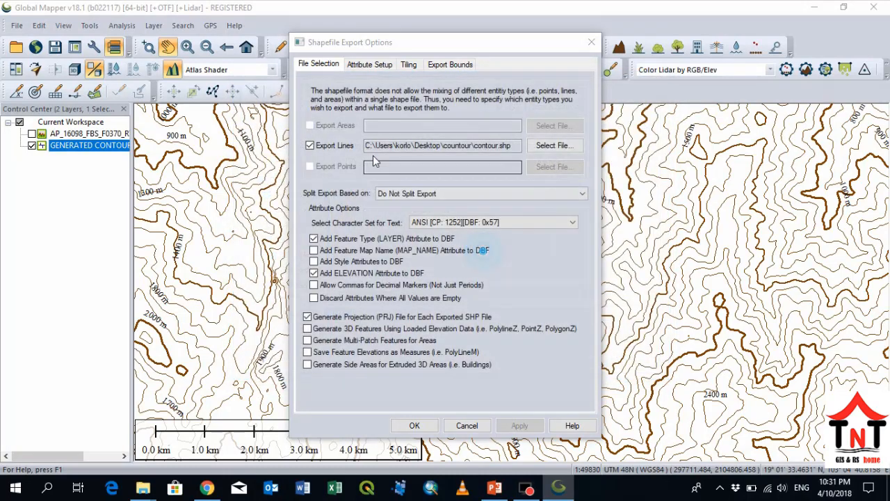
pyautogui.click(416, 426)
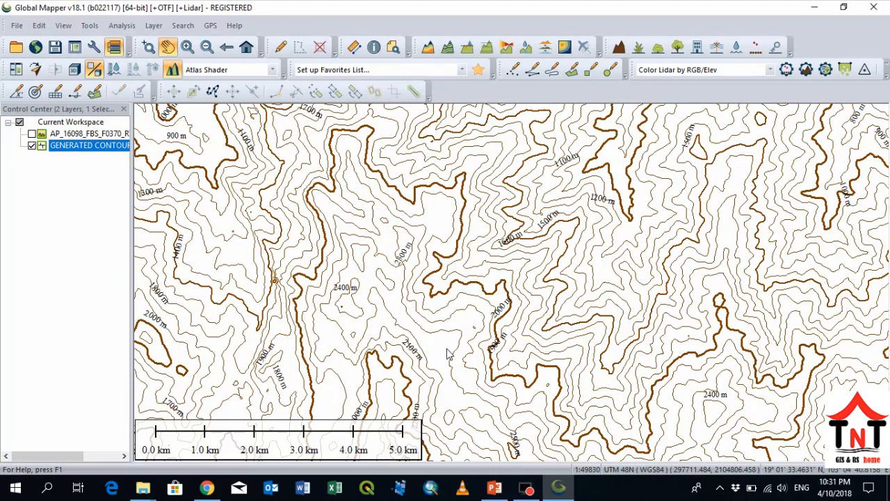
pyautogui.press('super+d')
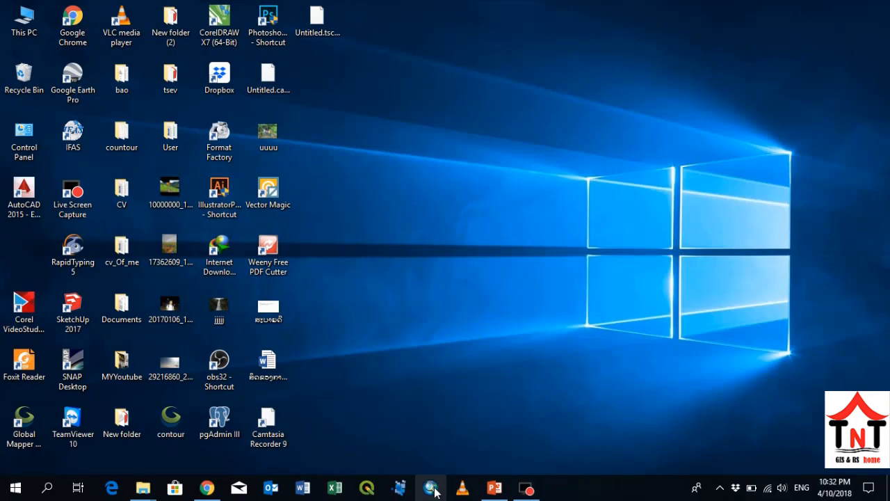
pyautogui.rightClick(456, 236)
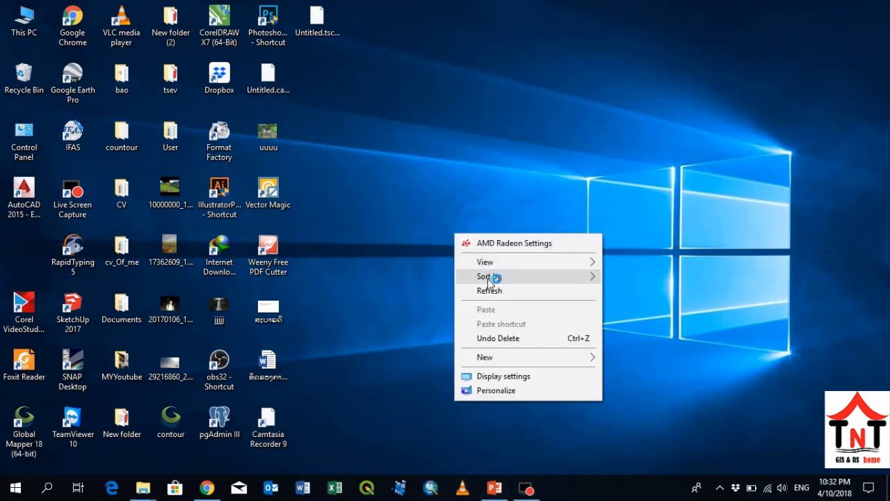
pyautogui.click(489, 286)
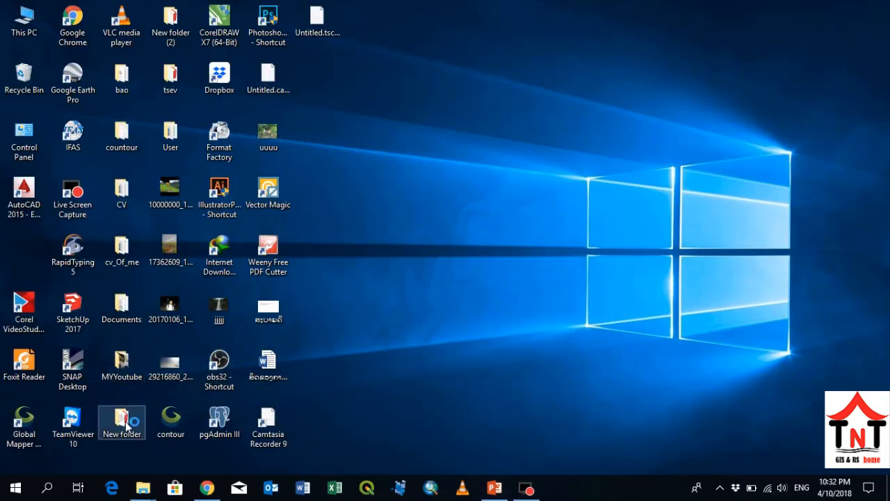
pyautogui.click(170, 421)
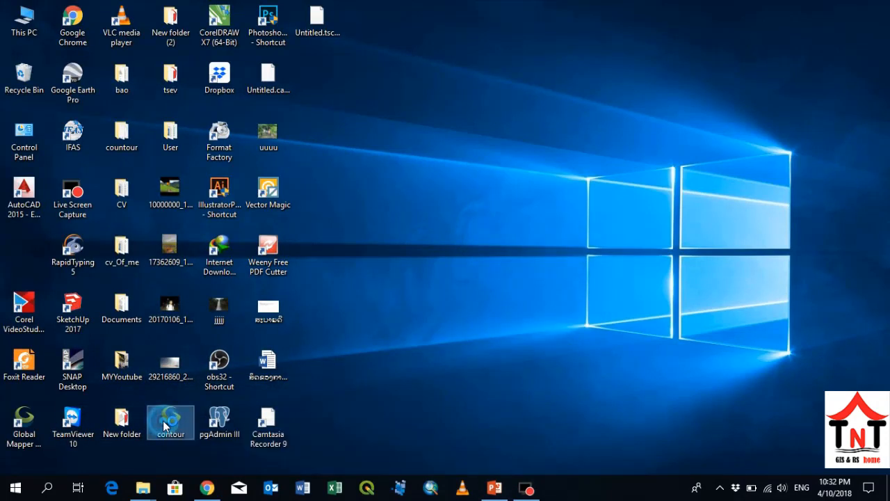
pyautogui.rightClick(378, 209)
pyautogui.click(422, 267)
pyautogui.rightClick(613, 98)
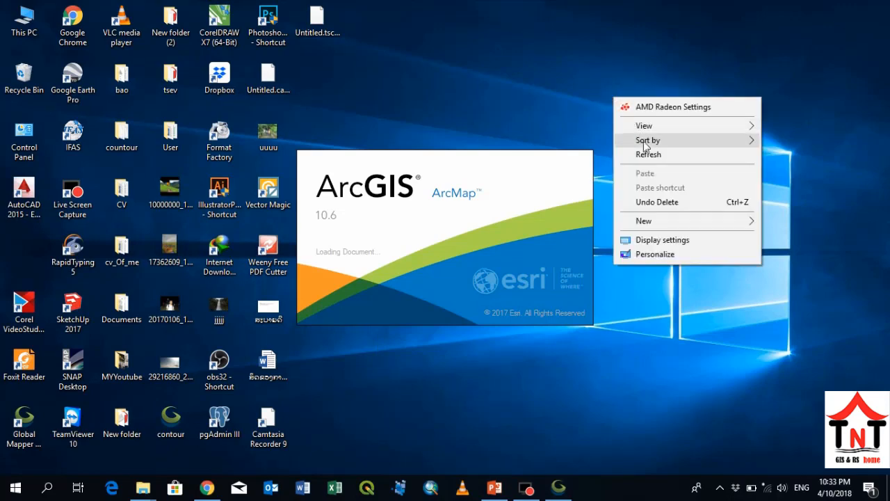
pyautogui.click(645, 153)
pyautogui.rightClick(640, 142)
pyautogui.click(667, 199)
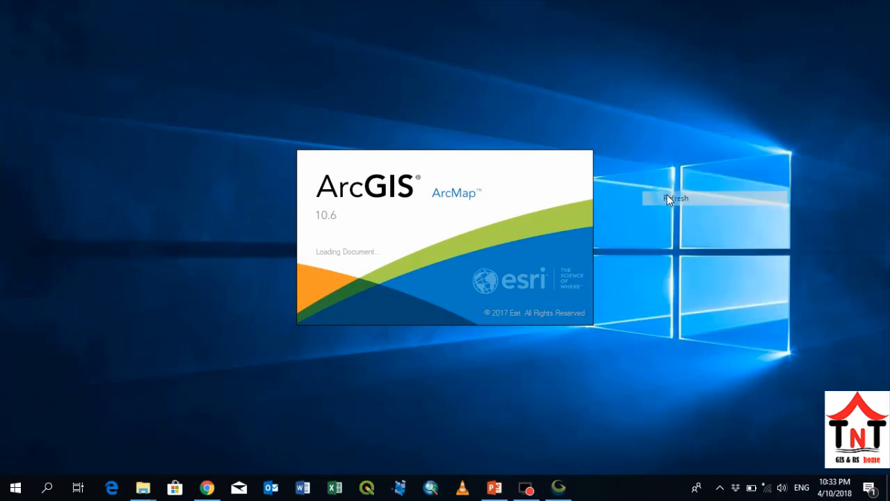
pyautogui.press('F5')
pyautogui.press('F5')
pyautogui.press('F5')
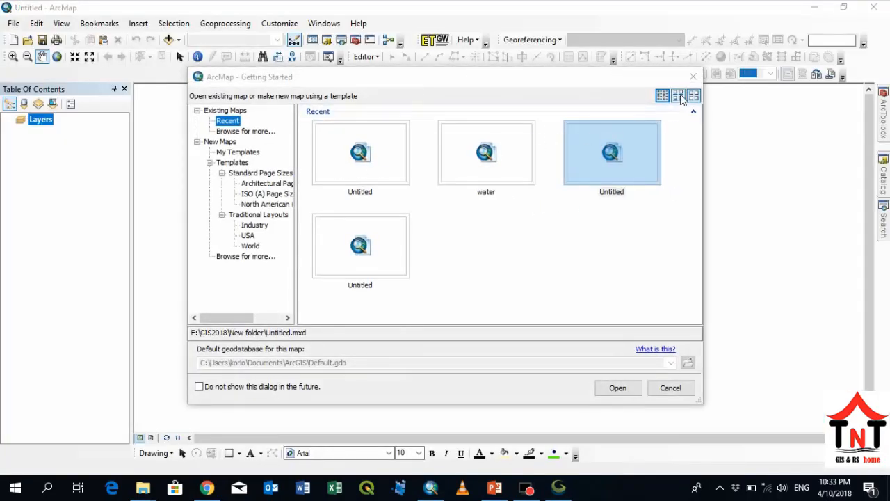
# - In ArcMap, dismiss the Getting Started window and add the AP_16098_FBS_F0370_RT1.dem.tif raster to the blank map
pyautogui.click(693, 76)
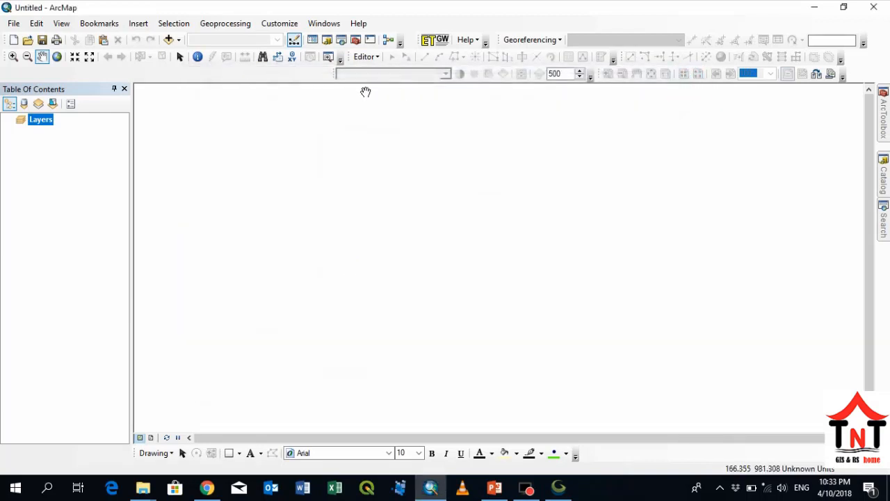
pyautogui.click(168, 41)
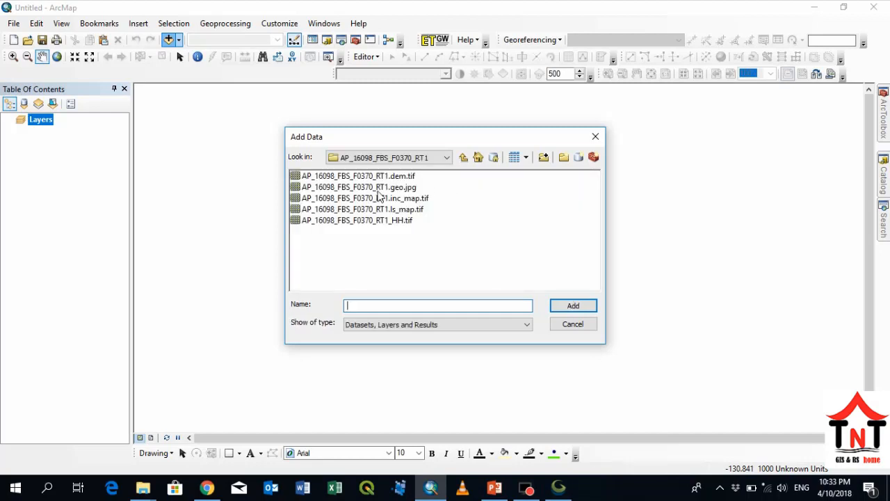
pyautogui.click(362, 178)
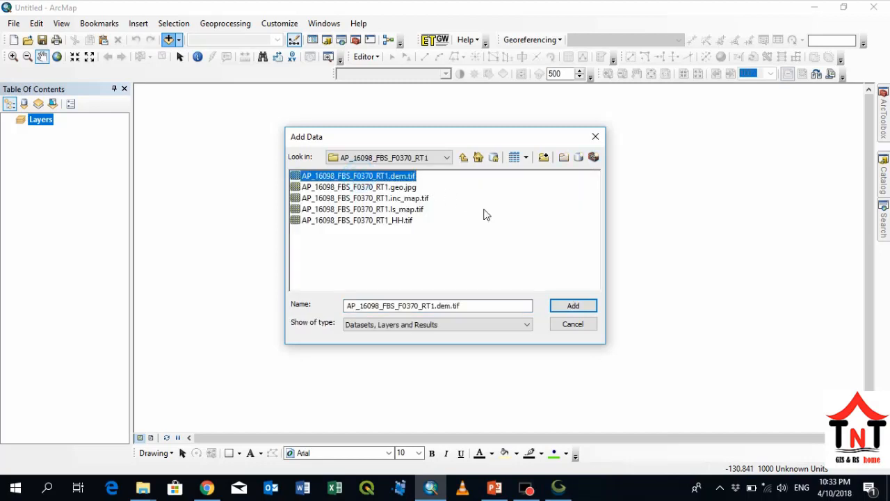
pyautogui.click(555, 307)
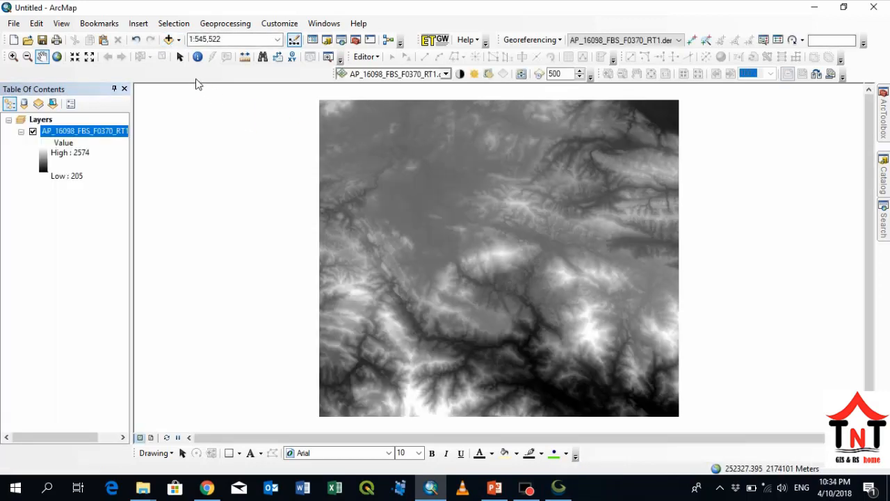
# - Add contour.shp from the desktop's countour folder to the map
pyautogui.click(170, 40)
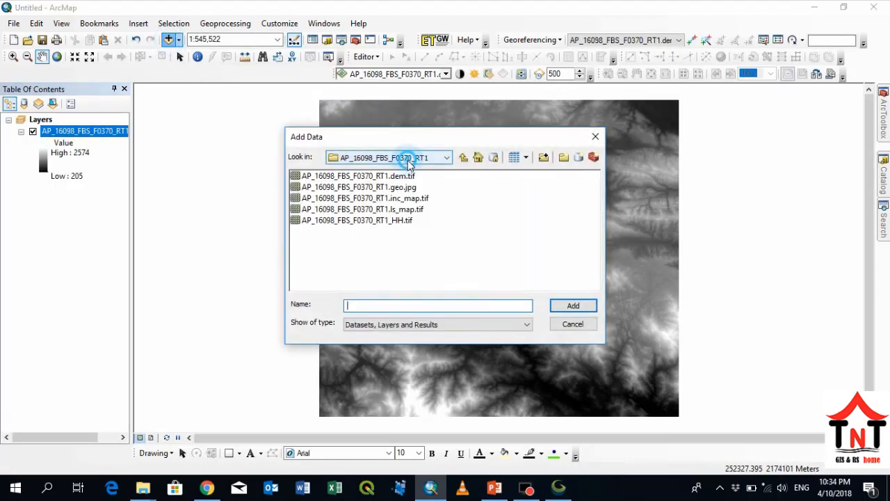
pyautogui.click(401, 158)
pyautogui.click(391, 192)
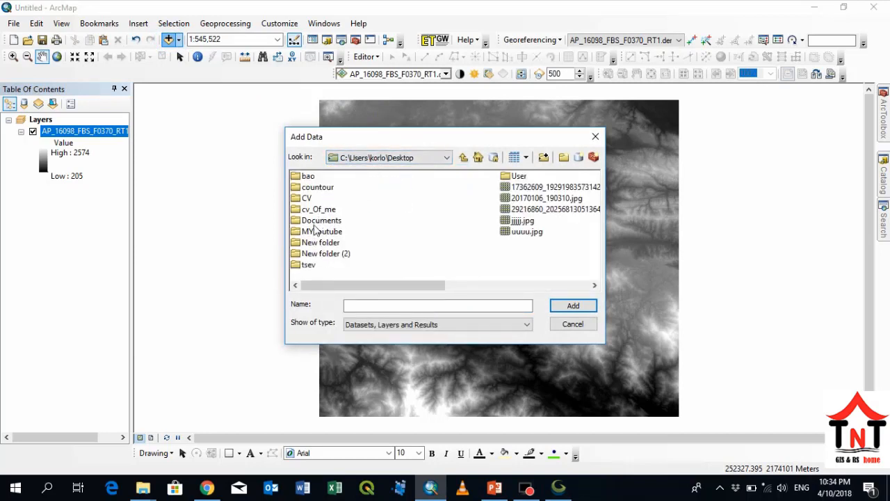
pyautogui.click(317, 187)
pyautogui.doubleClick(317, 187)
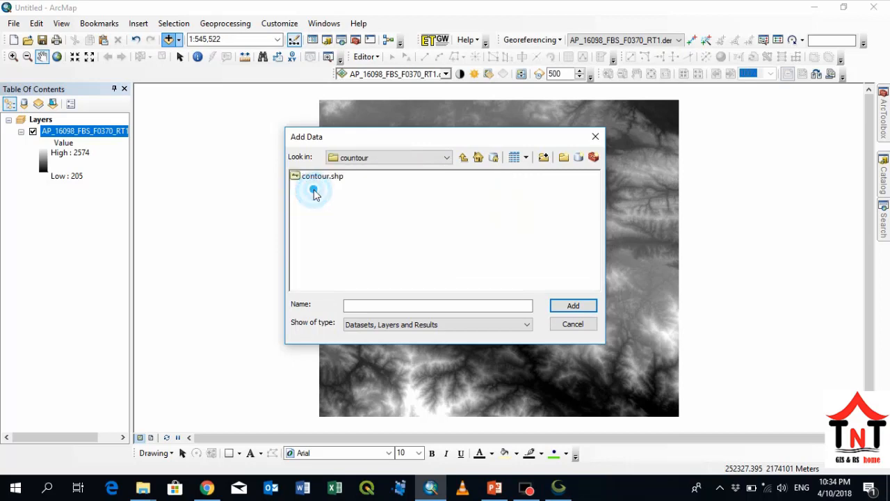
pyautogui.click(320, 178)
pyautogui.click(552, 305)
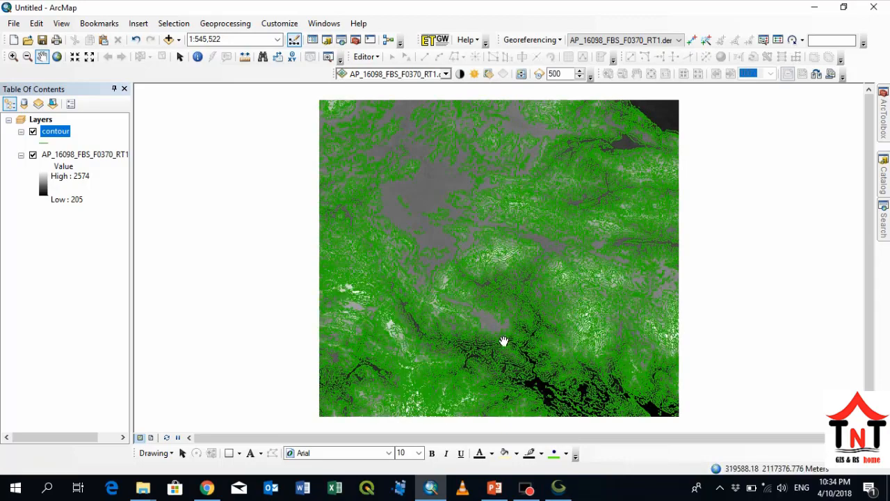
# - Give the DEM layer's stretched symbology a green-yellow-red color ramp and the Standard Deviations stretch type
pyautogui.scroll(5, 502, 346)
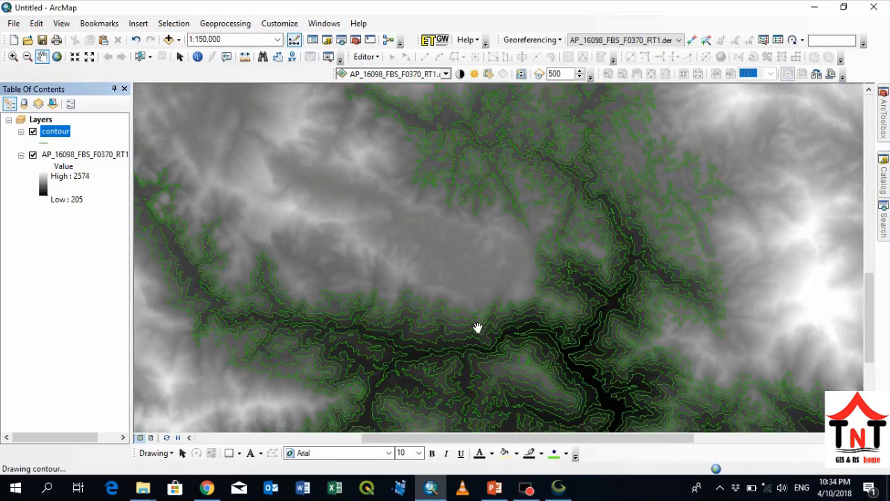
pyautogui.moveTo(477, 324); pyautogui.dragTo(452, 207)
pyautogui.scroll(2, 368, 255)
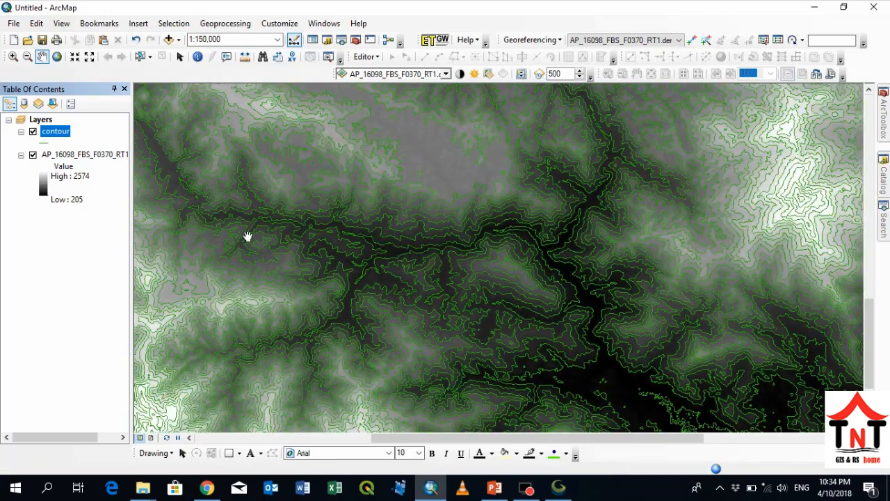
pyautogui.click(70, 154)
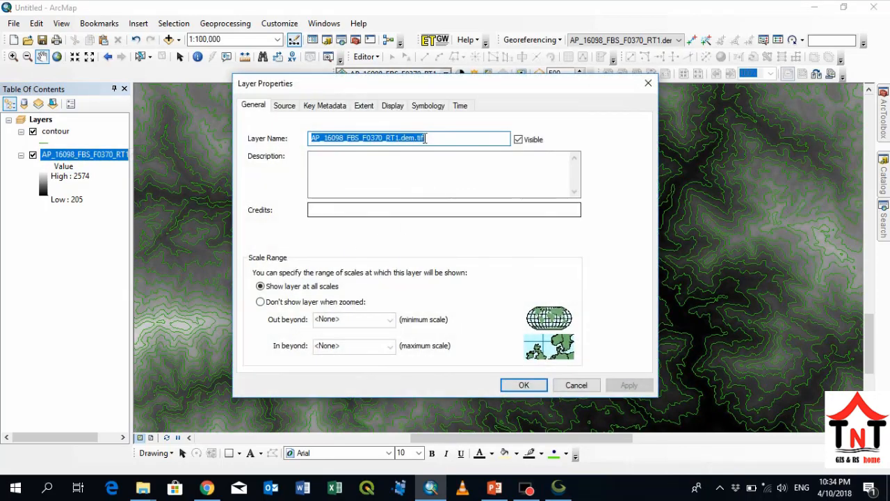
pyautogui.click(415, 111)
pyautogui.click(452, 233)
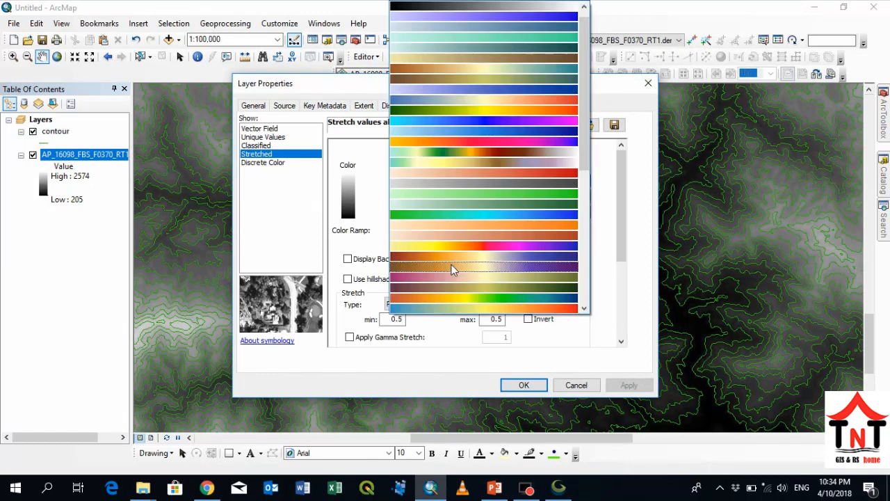
pyautogui.click(448, 112)
pyautogui.click(483, 304)
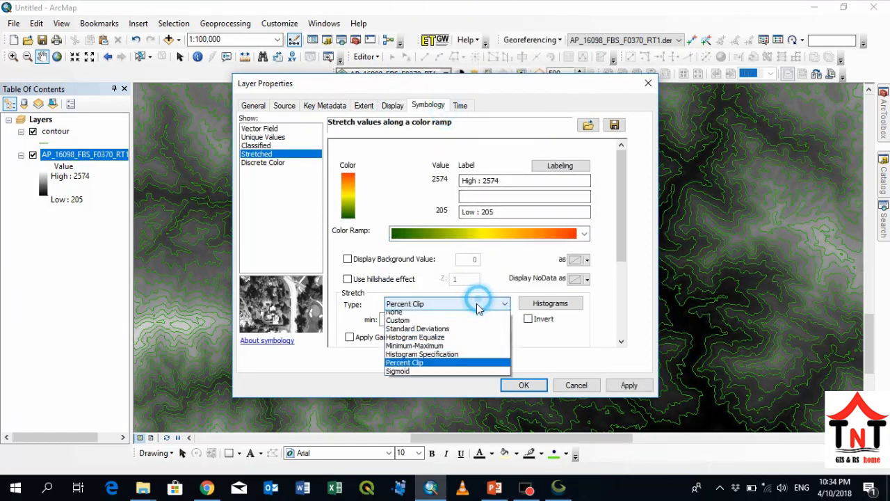
pyautogui.click(435, 333)
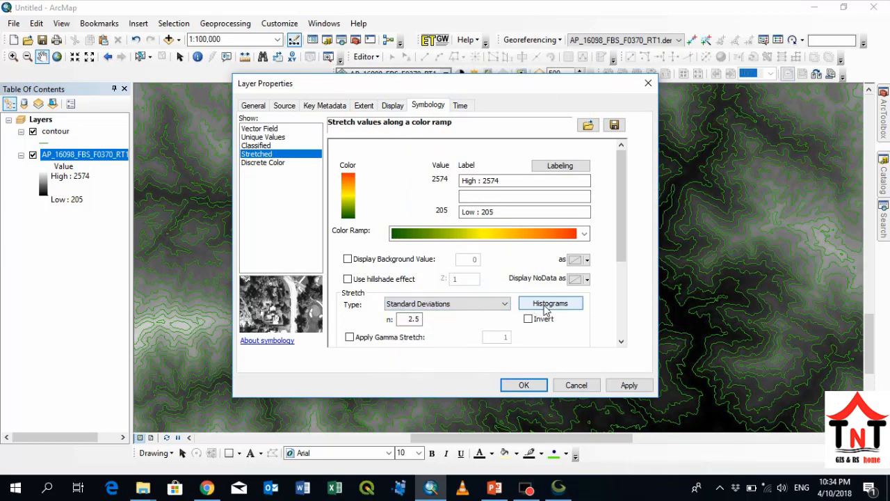
# - Base the DEM layer's stretch statistics on the current display extent and apply the symbology
pyautogui.moveTo(621, 257); pyautogui.dragTo(596, 354)
pyautogui.click(493, 221)
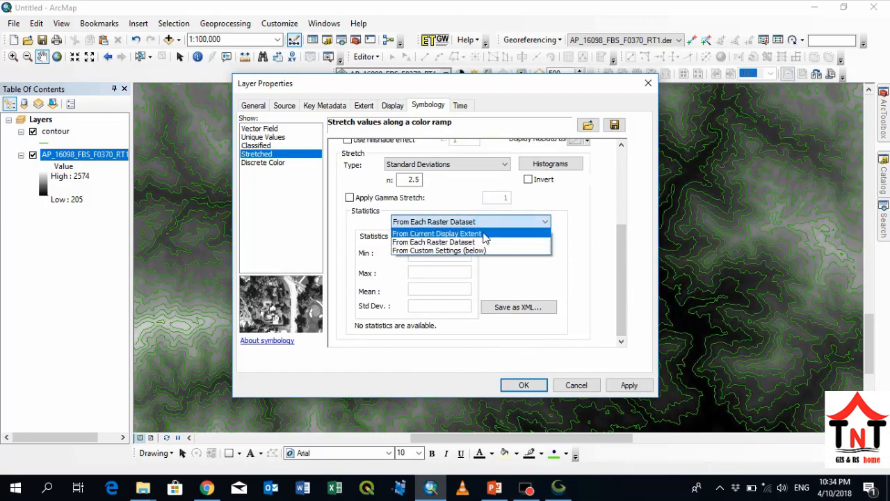
pyautogui.click(480, 241)
pyautogui.click(632, 388)
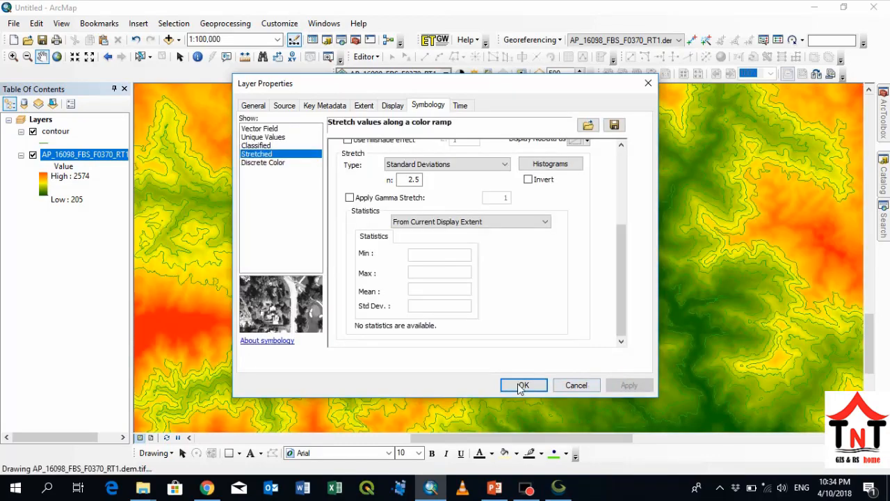
# - Accept the DEM layer's properties and recolor the contour layer's line symbol Moorea Blue
pyautogui.click(525, 386)
pyautogui.scroll(-2, 465, 252)
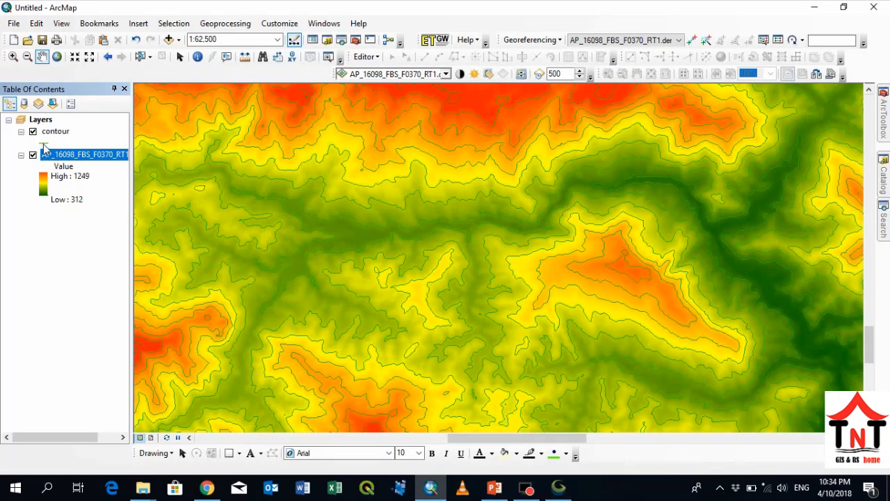
pyautogui.click(45, 144)
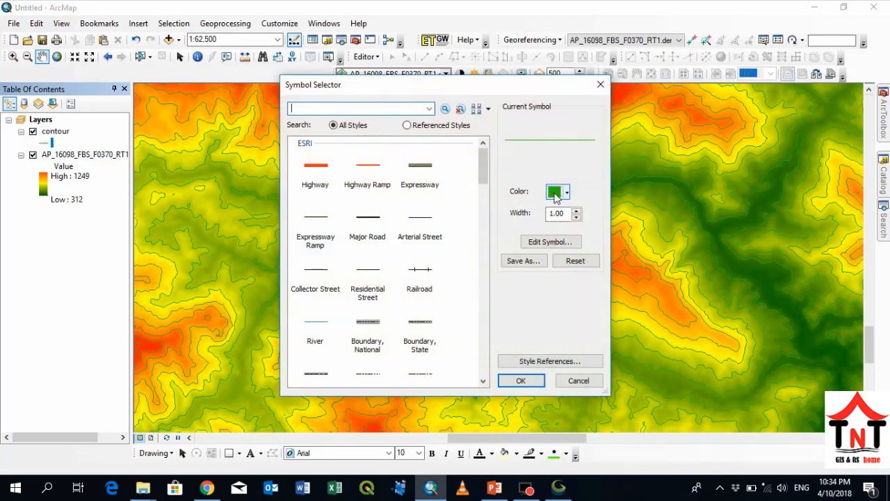
pyautogui.click(556, 194)
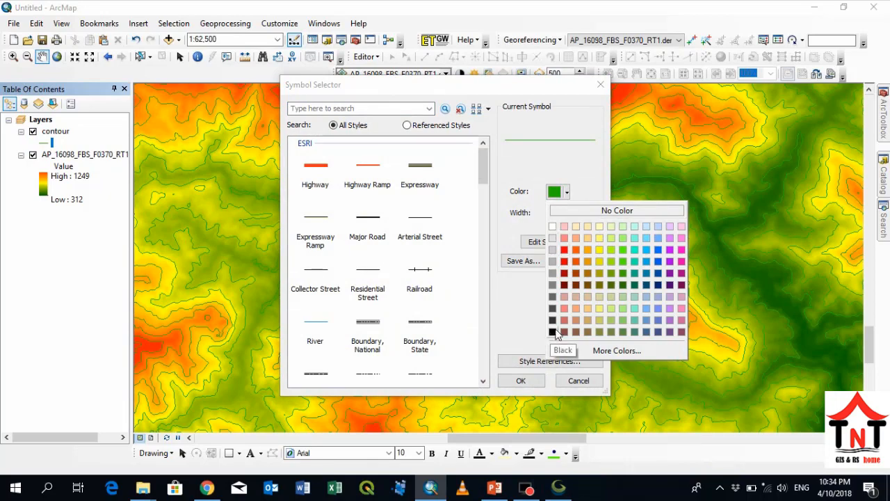
pyautogui.click(647, 262)
pyautogui.click(527, 379)
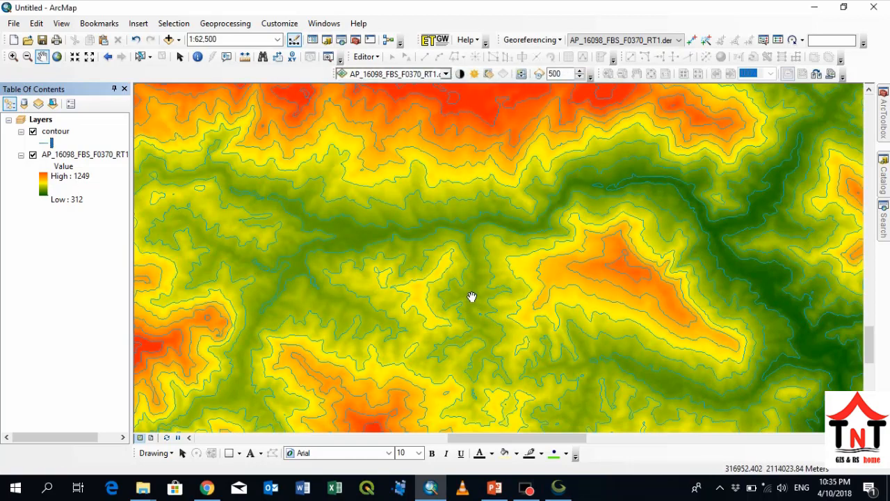
# - Inspect the recolored contours across the map, open the contour layer's attribute table and review its LAYER field values
pyautogui.moveTo(558, 303); pyautogui.dragTo(374, 210)
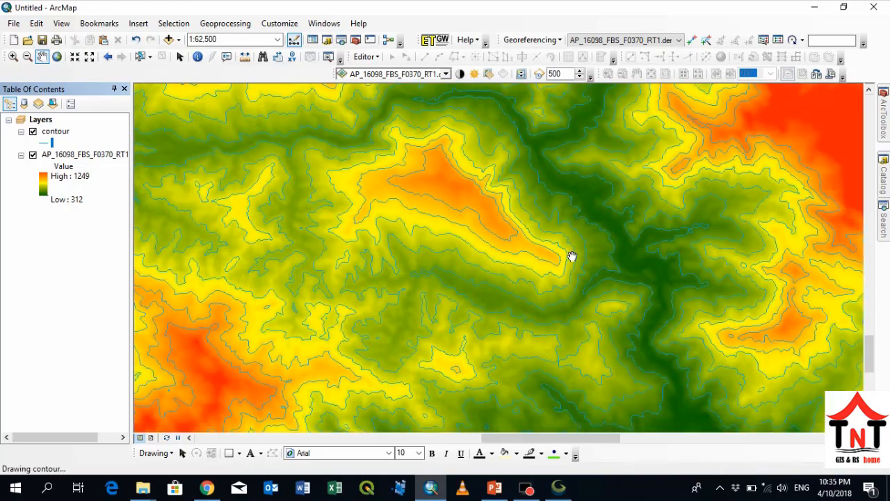
pyautogui.moveTo(573, 255); pyautogui.dragTo(487, 199)
pyautogui.moveTo(530, 327); pyautogui.dragTo(463, 225)
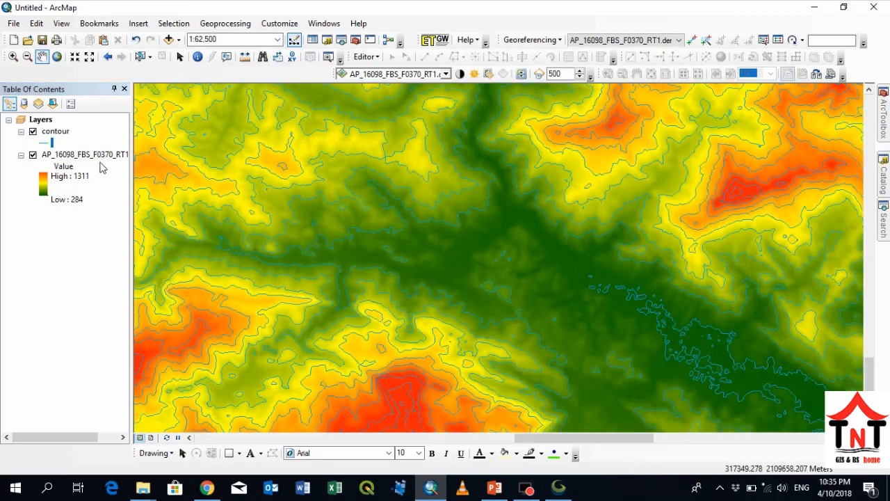
pyautogui.click(55, 131)
pyautogui.rightClick(58, 136)
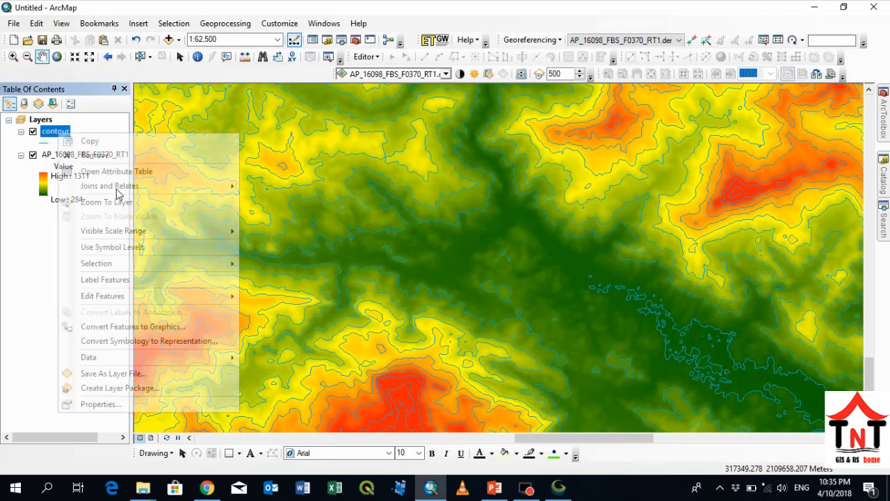
pyautogui.click(146, 174)
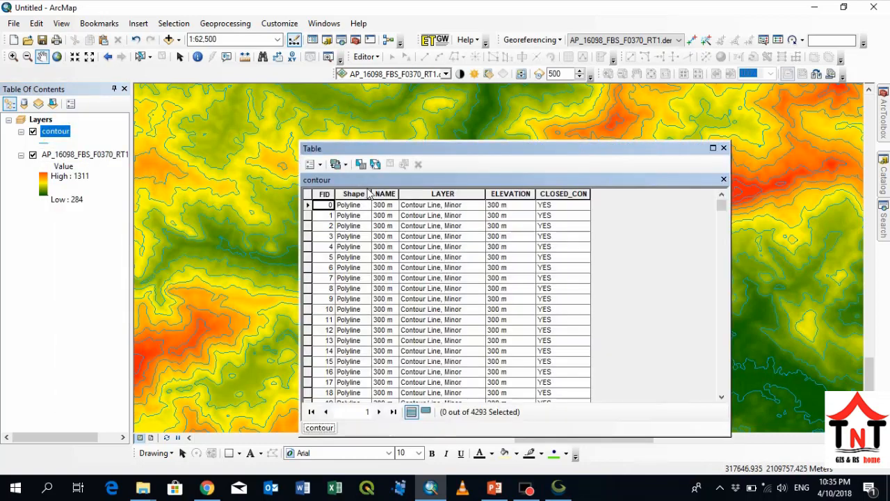
pyautogui.click(431, 193)
pyautogui.scroll(-3, 434, 217)
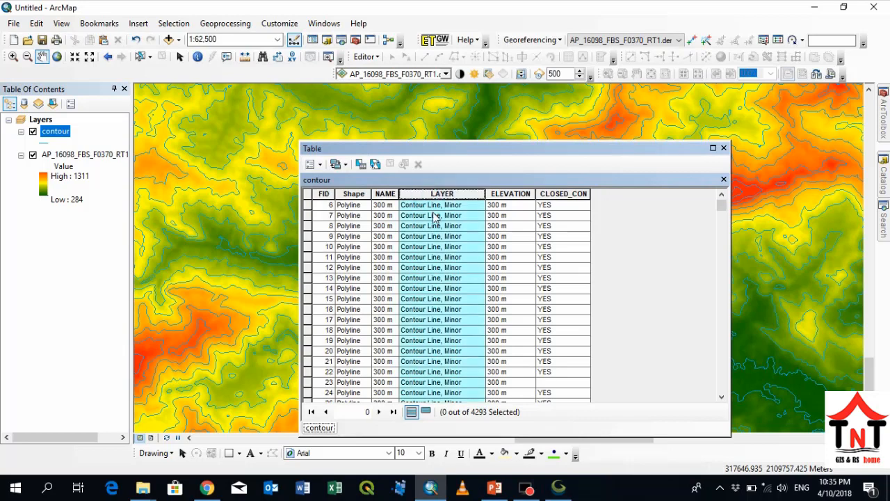
pyautogui.scroll(-9, 439, 260)
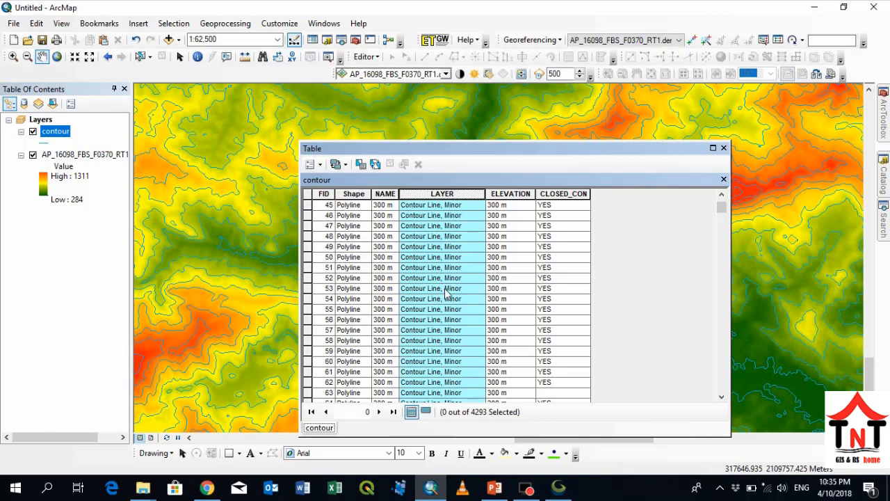
pyautogui.click(457, 227)
# - Select the 600 m minor contour records with FID 233 to 241 in the contour attribute table
pyautogui.scroll(-3, 459, 285)
pyautogui.scroll(-20, 456, 286)
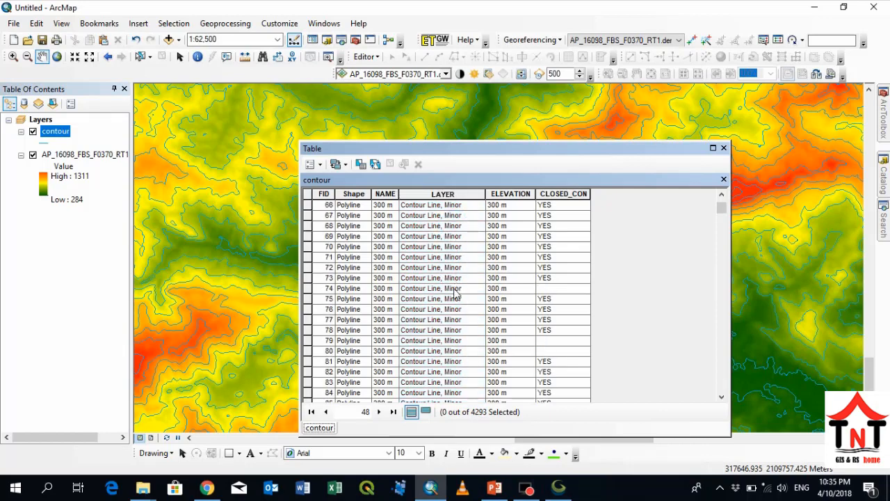
pyautogui.click(307, 258)
pyautogui.moveTo(307, 257); pyautogui.dragTo(317, 341)
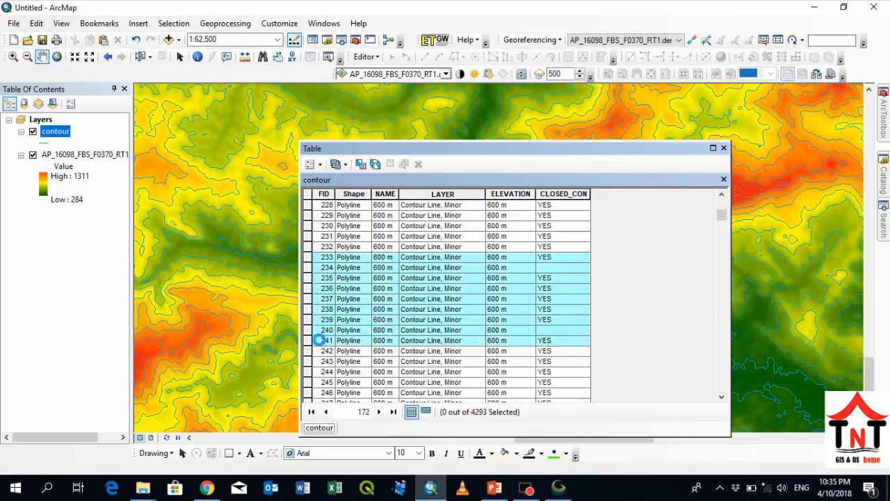
# - Find the 1000 m major contour records in the table and select those with FID 989 to 995
pyautogui.scroll(-9, 342, 341)
pyautogui.scroll(-20, 343, 340)
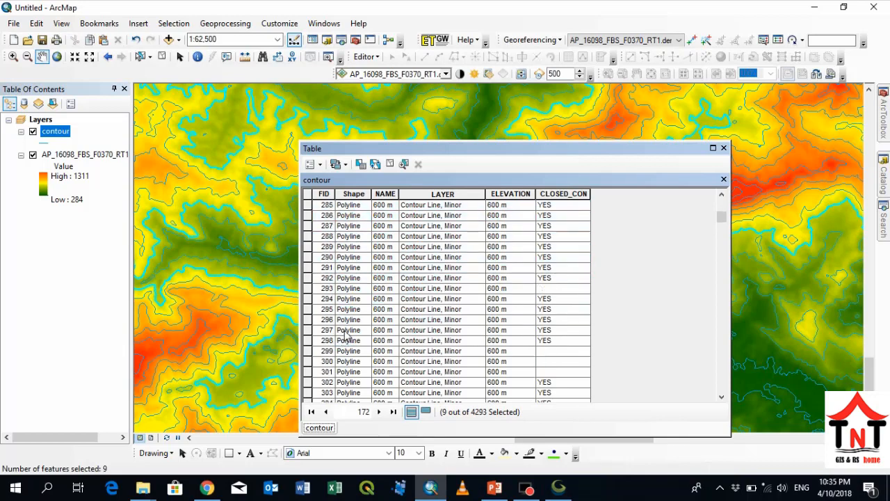
pyautogui.scroll(-20, 356, 330)
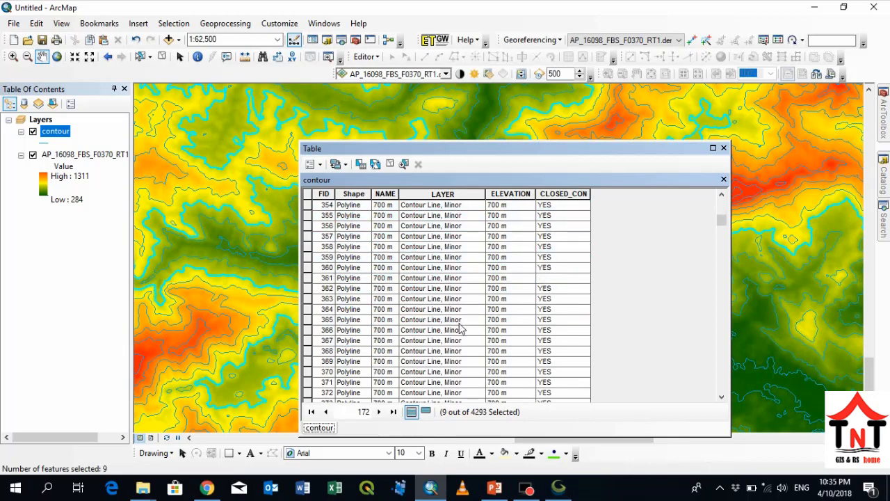
pyautogui.scroll(-5, 462, 351)
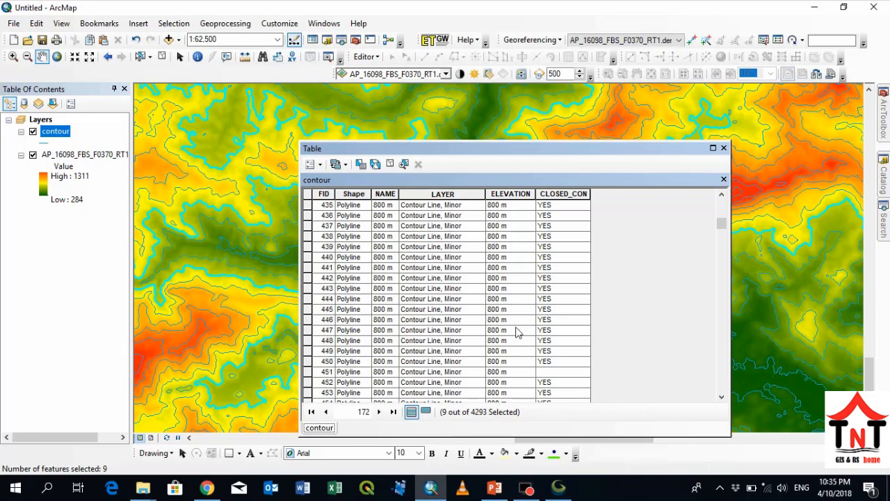
pyautogui.moveTo(723, 223); pyautogui.dragTo(717, 247)
pyautogui.moveTo(315, 220); pyautogui.dragTo(329, 292)
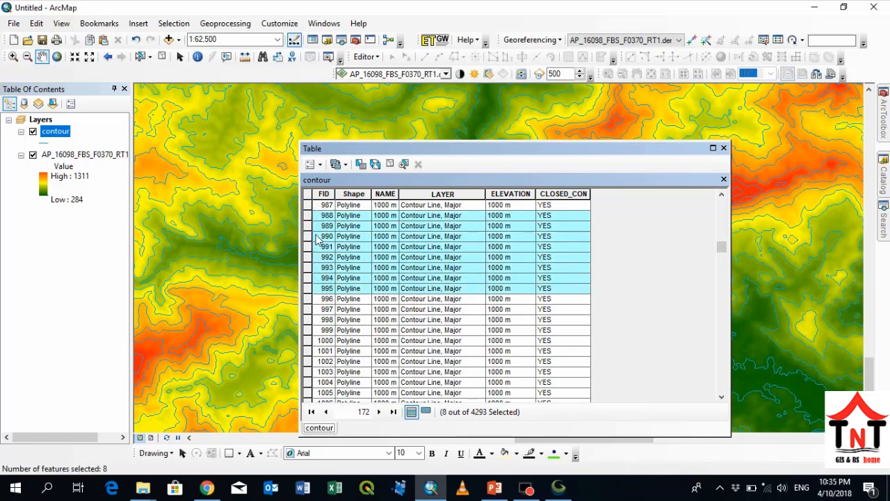
pyautogui.moveTo(309, 224); pyautogui.dragTo(321, 293)
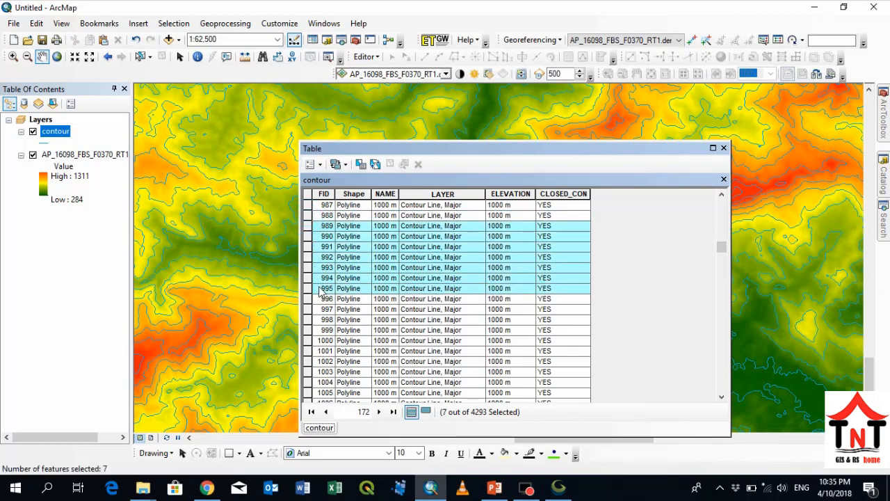